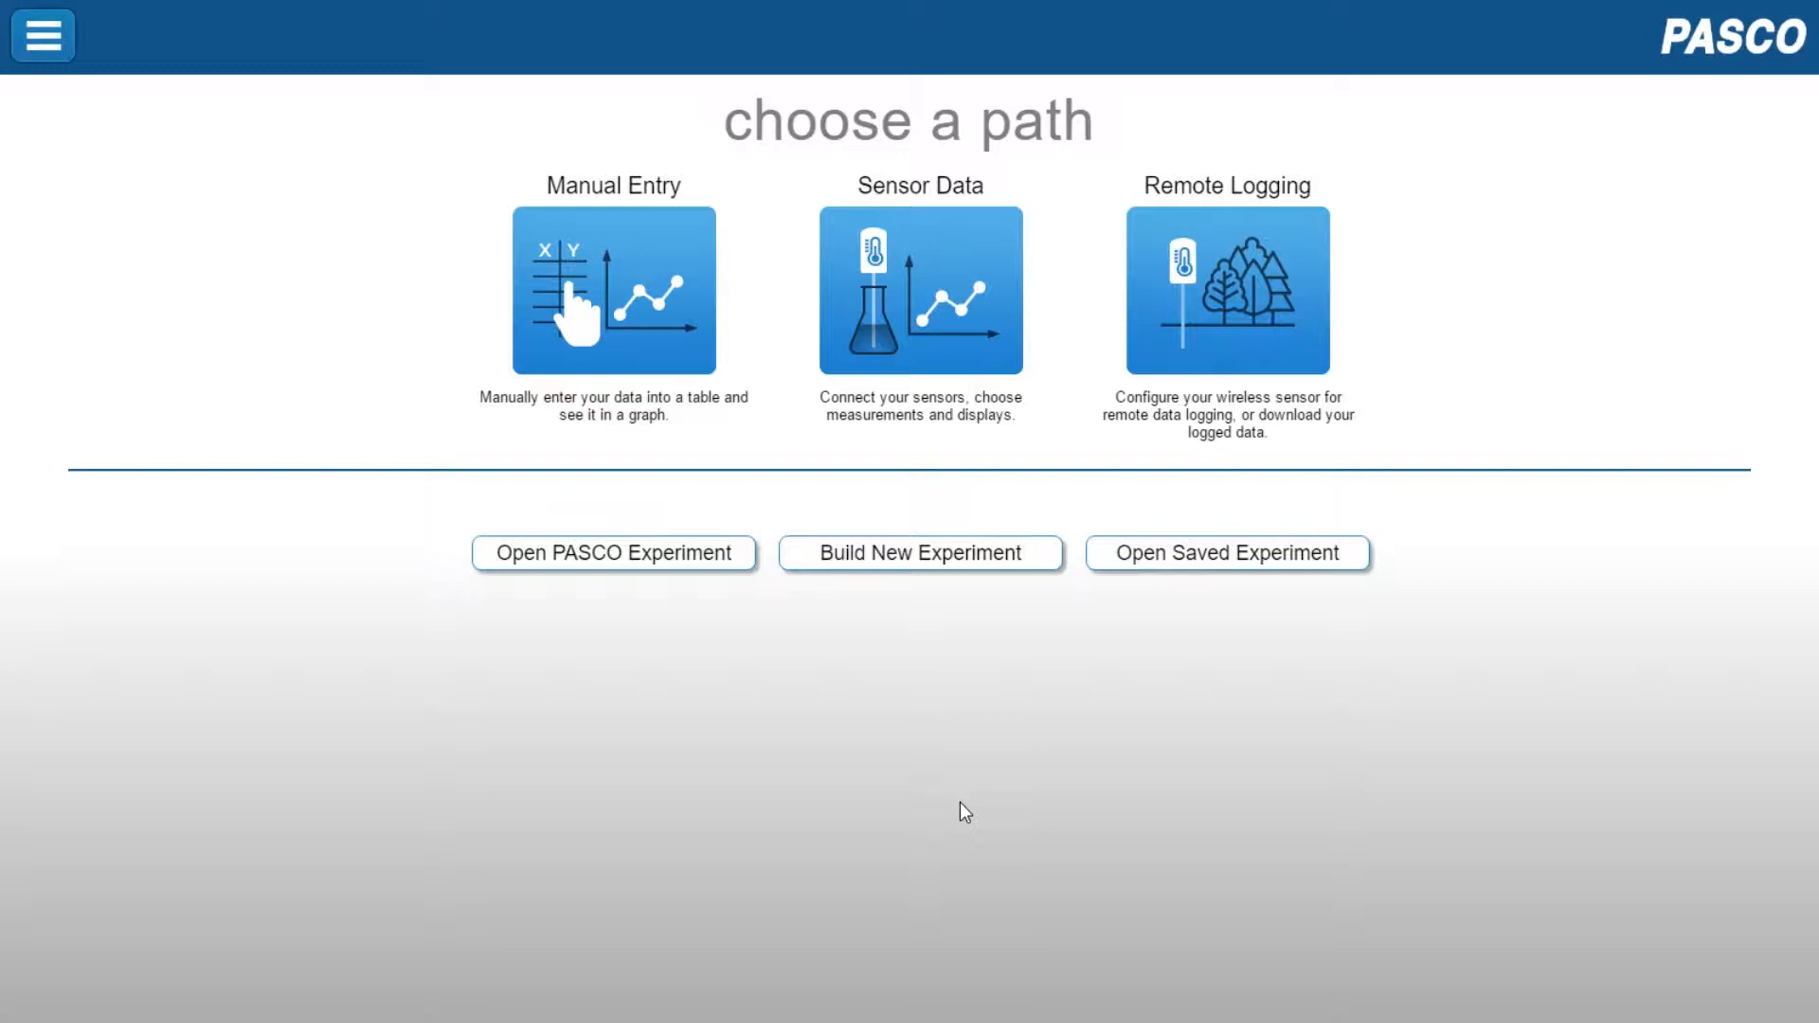
Start a sensor-data experiment with the 934-907 wireless pressure sensor and open the Boyle's Law quick start experiment
{"action": "left_click", "coordinate": [982, 293]}
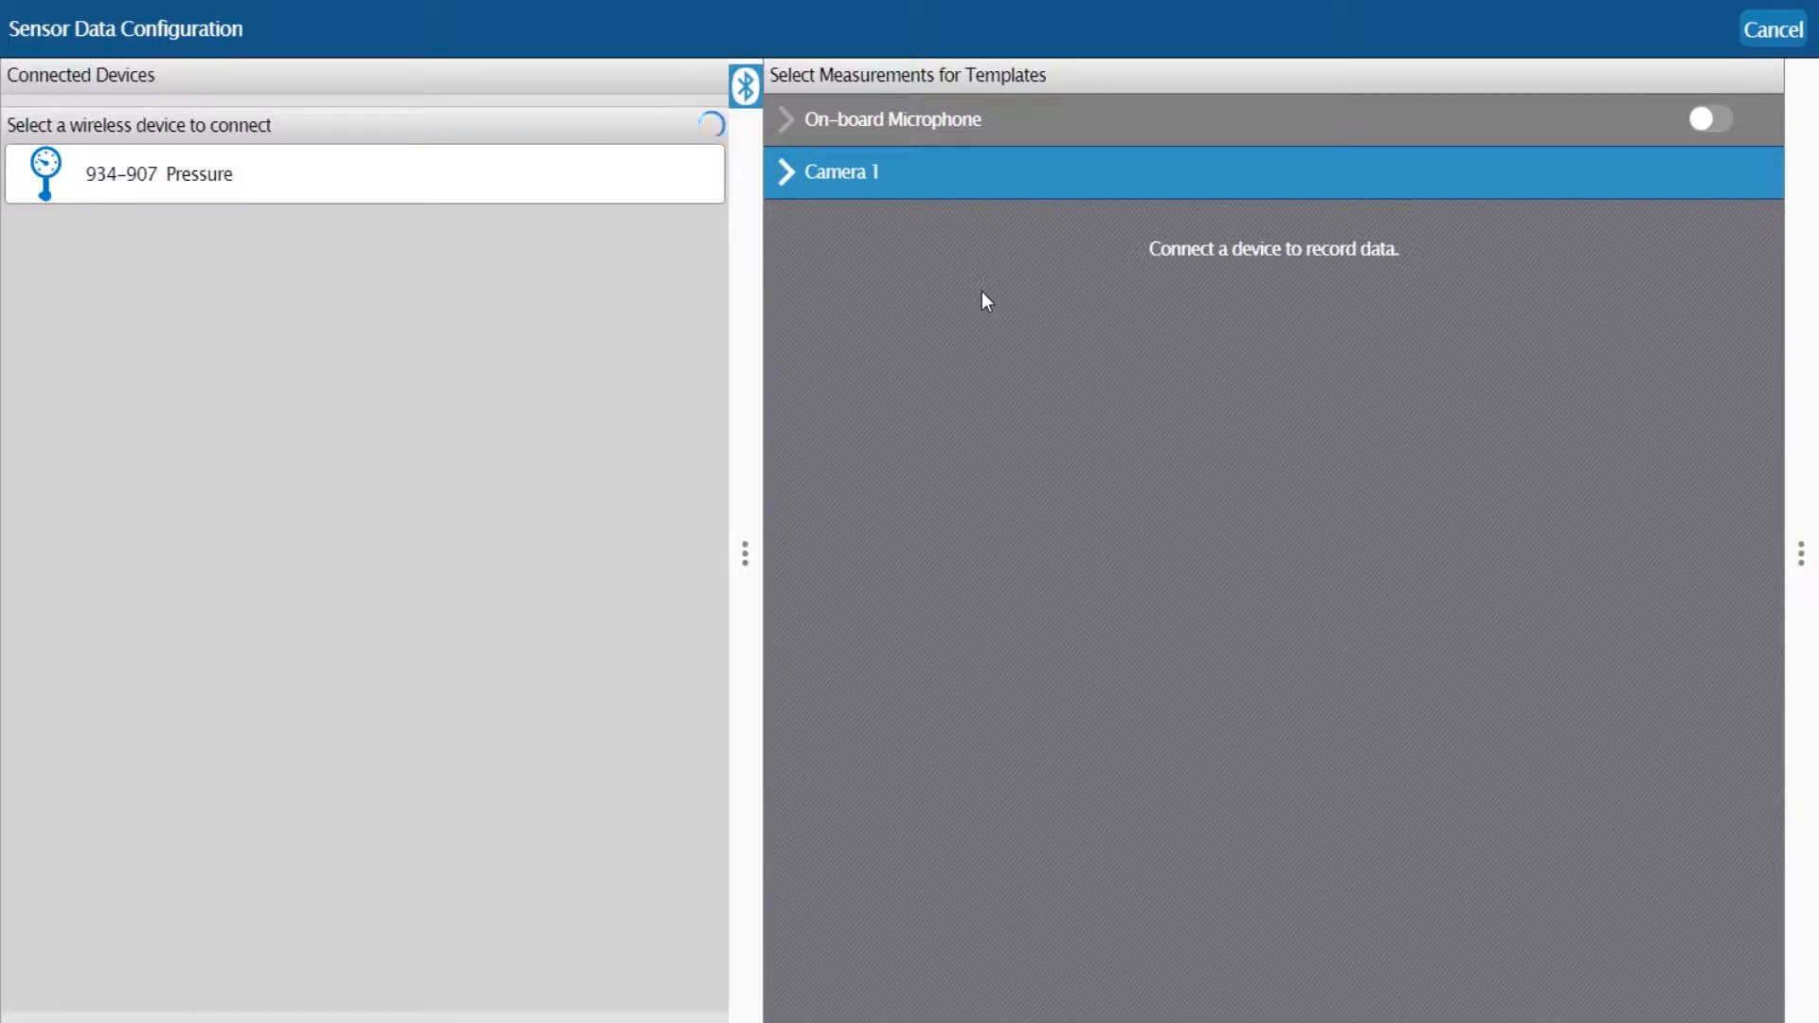
{"action": "left_click", "coordinate": [338, 174]}
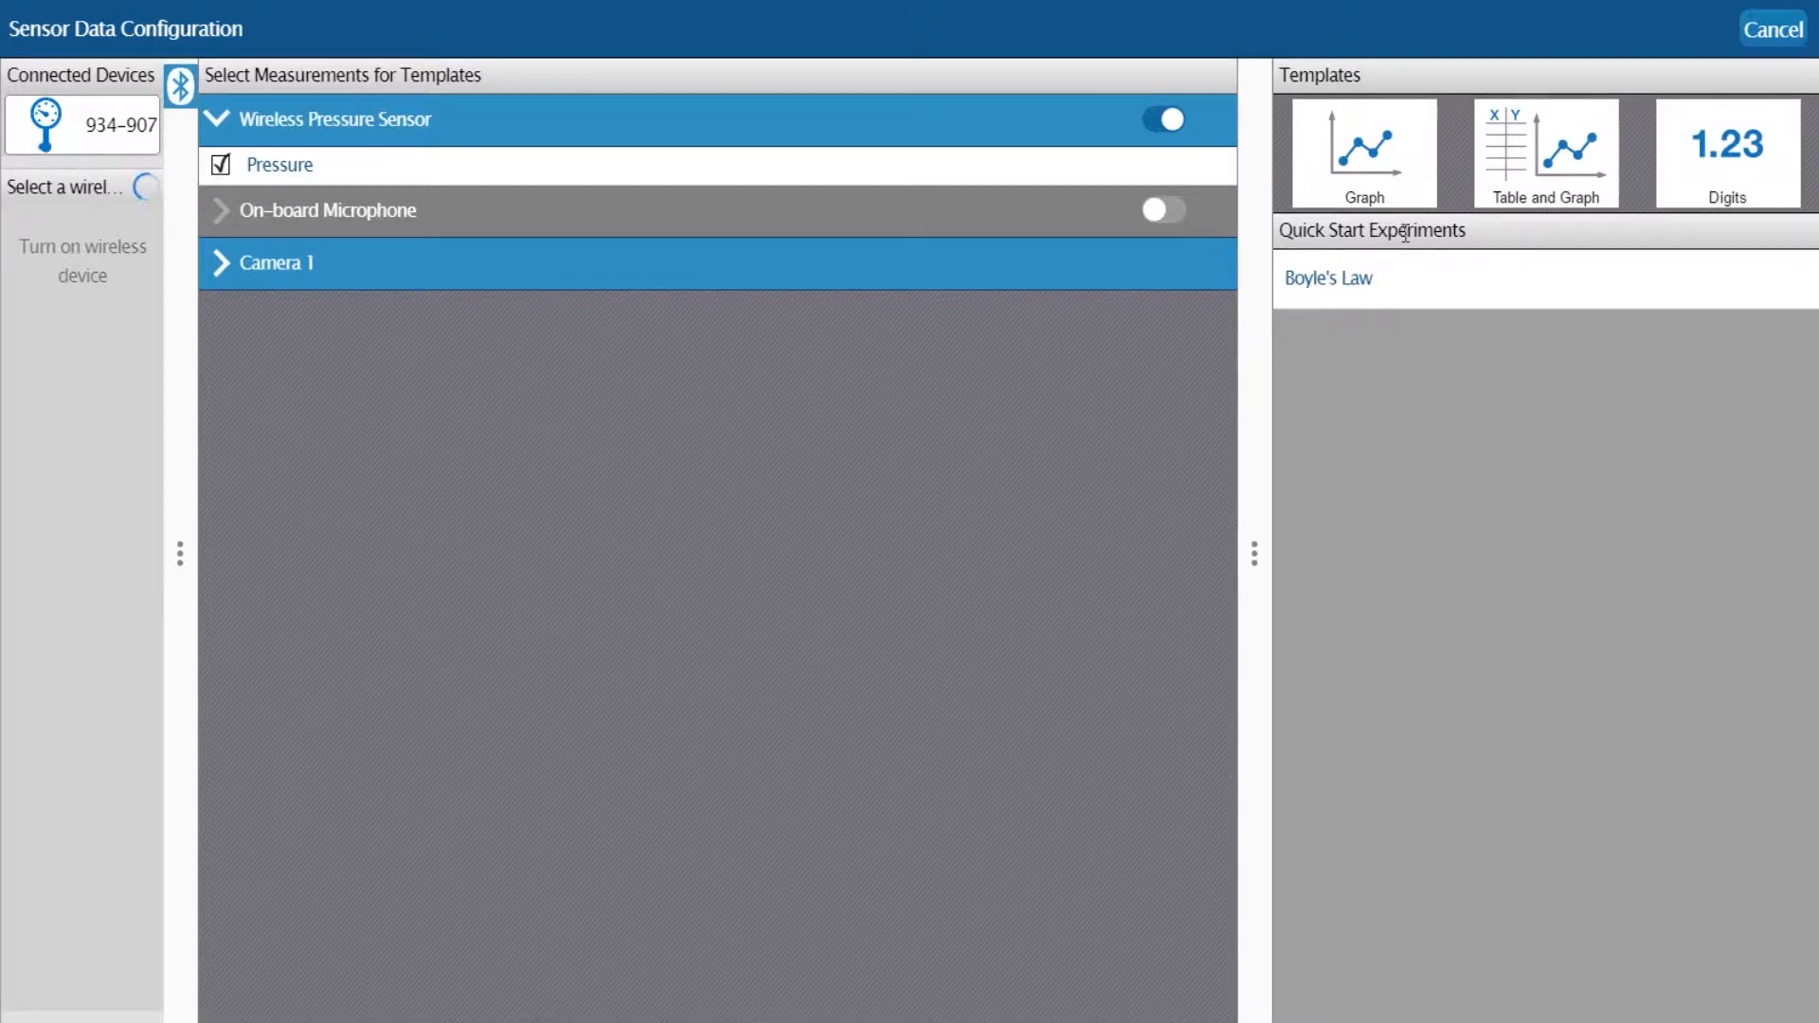
{"action": "left_click", "coordinate": [1400, 289]}
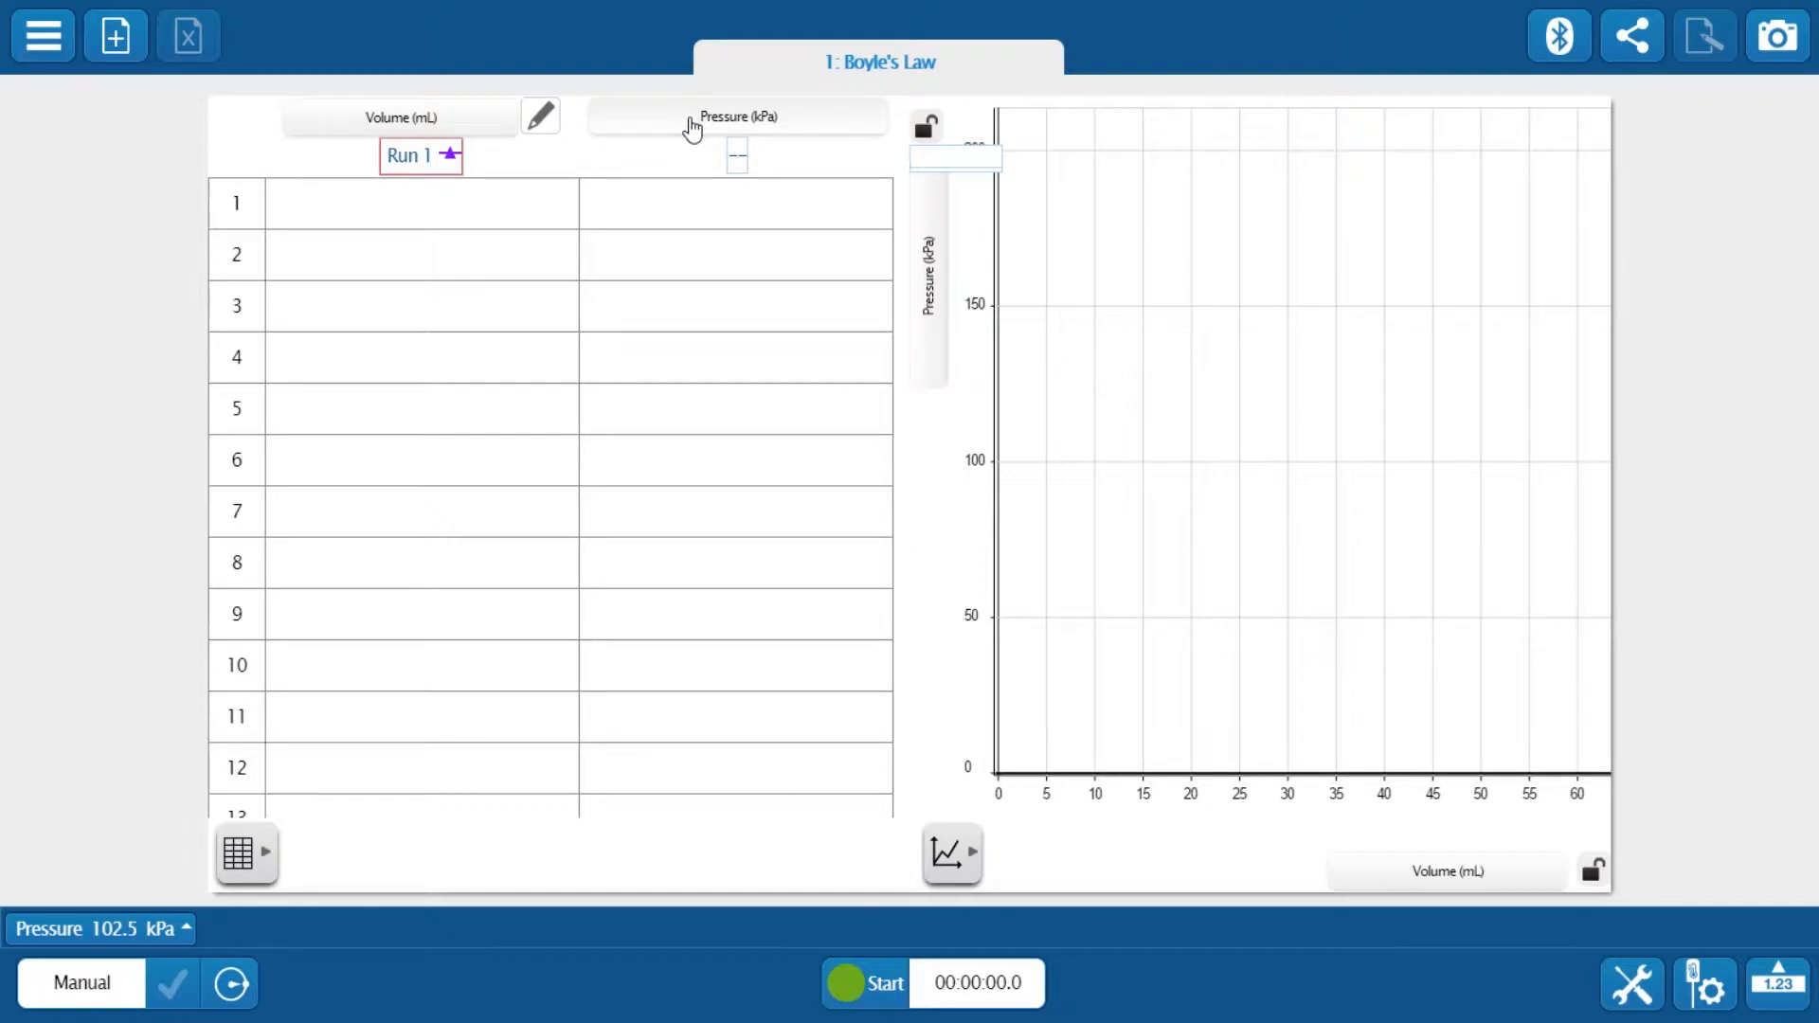
Enter volumes 60, 55, 50, 45, 40, 35, 30 and 25 down the Volume (mL) column
{"action": "left_click", "coordinate": [426, 209]}
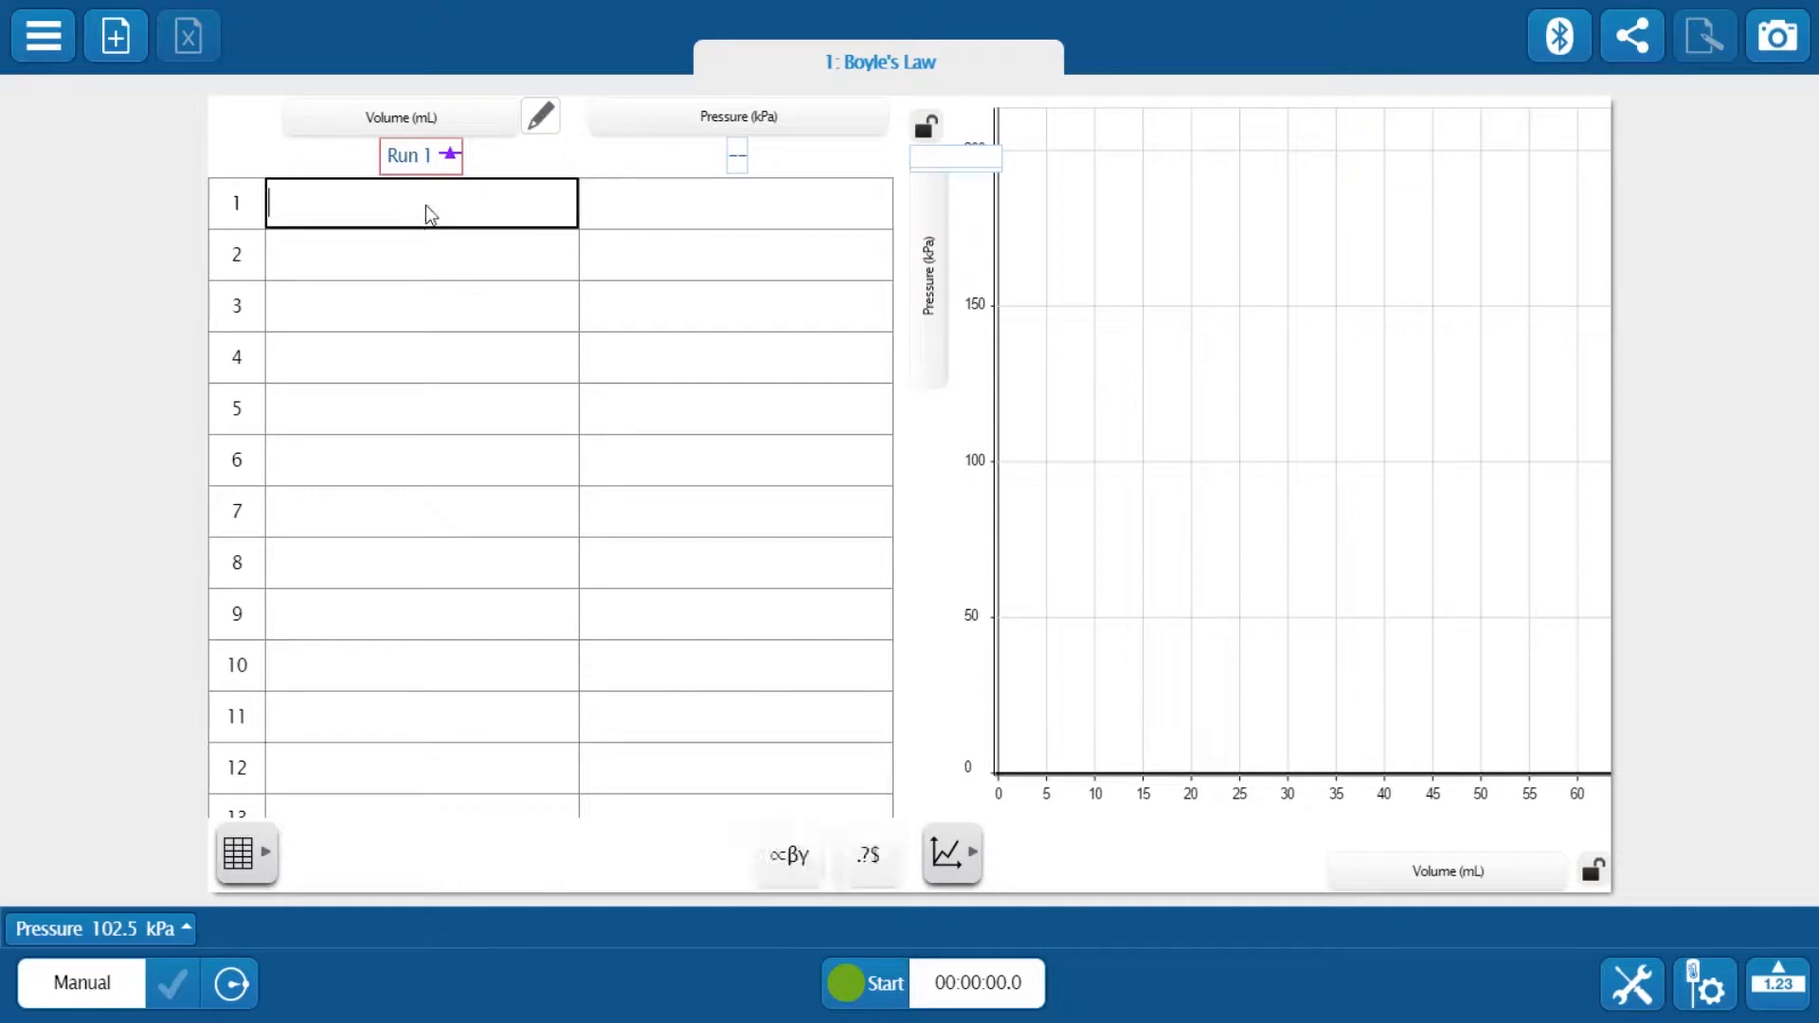
{"action": "type", "text": "60"}
{"action": "key", "text": "Return"}
{"action": "type", "text": "55"}
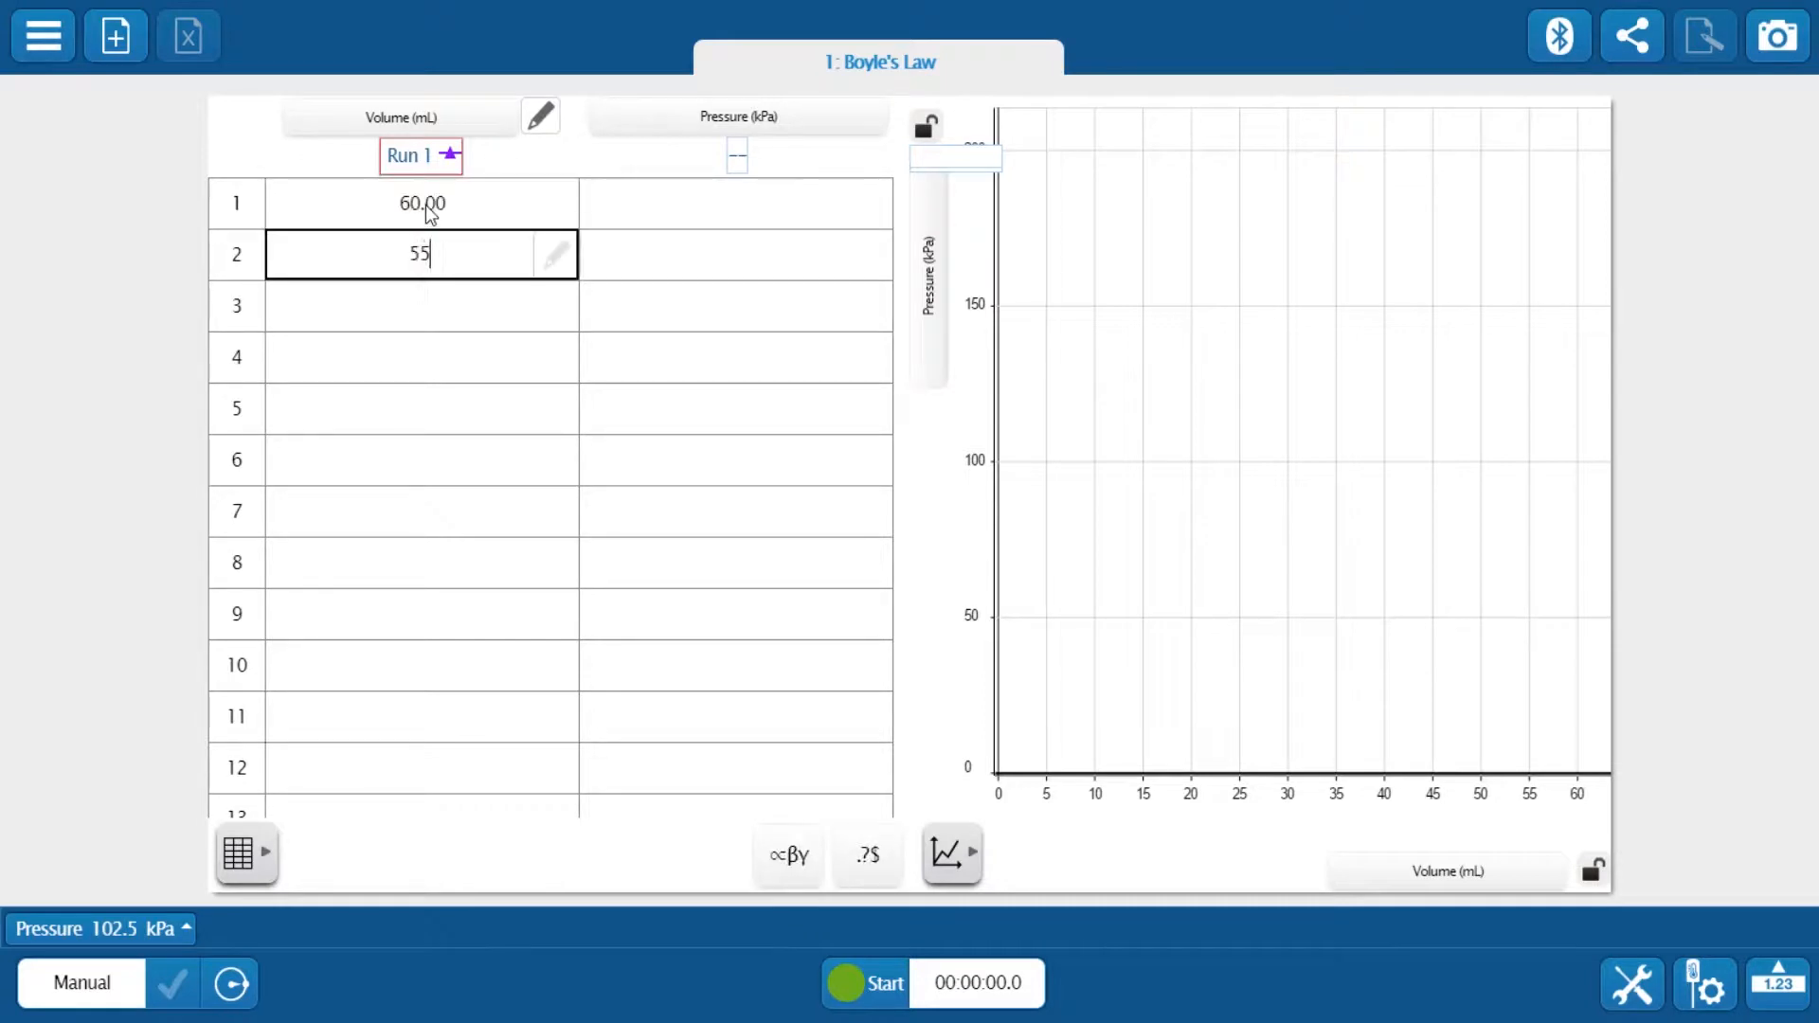
{"action": "key", "text": "Return"}
{"action": "type", "text": "50"}
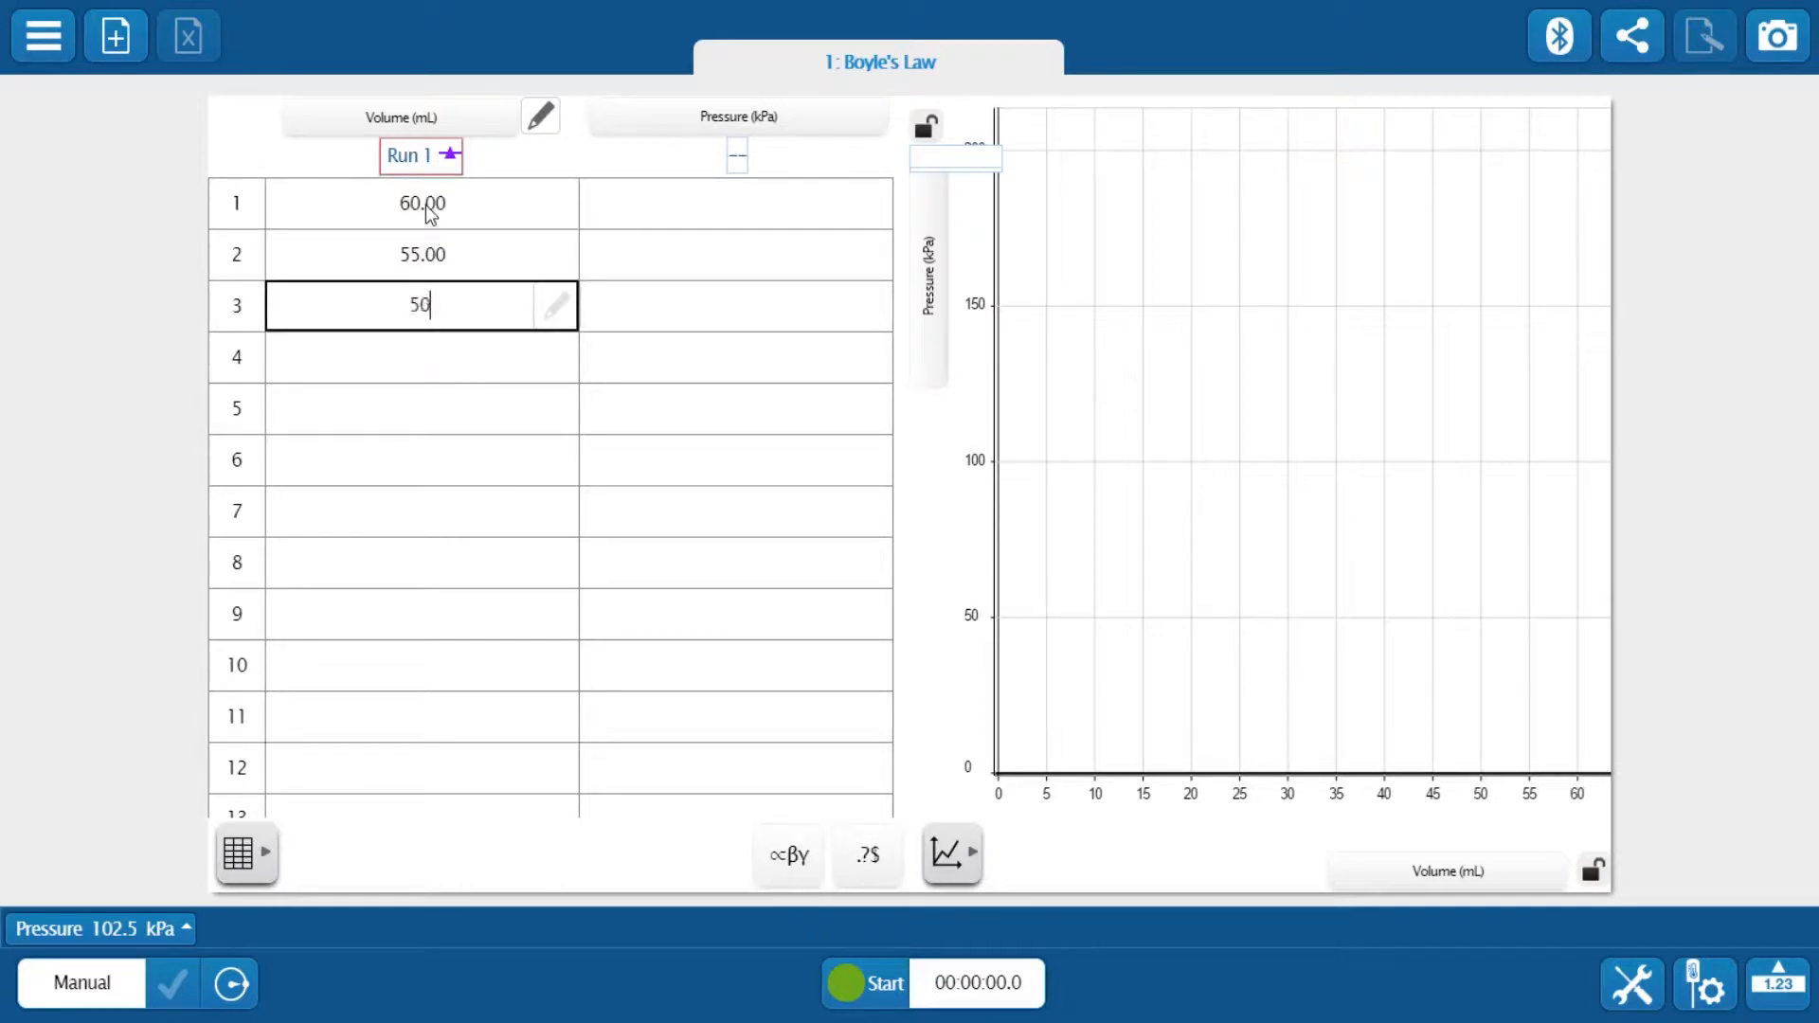
{"action": "key", "text": "Return"}
{"action": "type", "text": "45"}
{"action": "key", "text": "Return"}
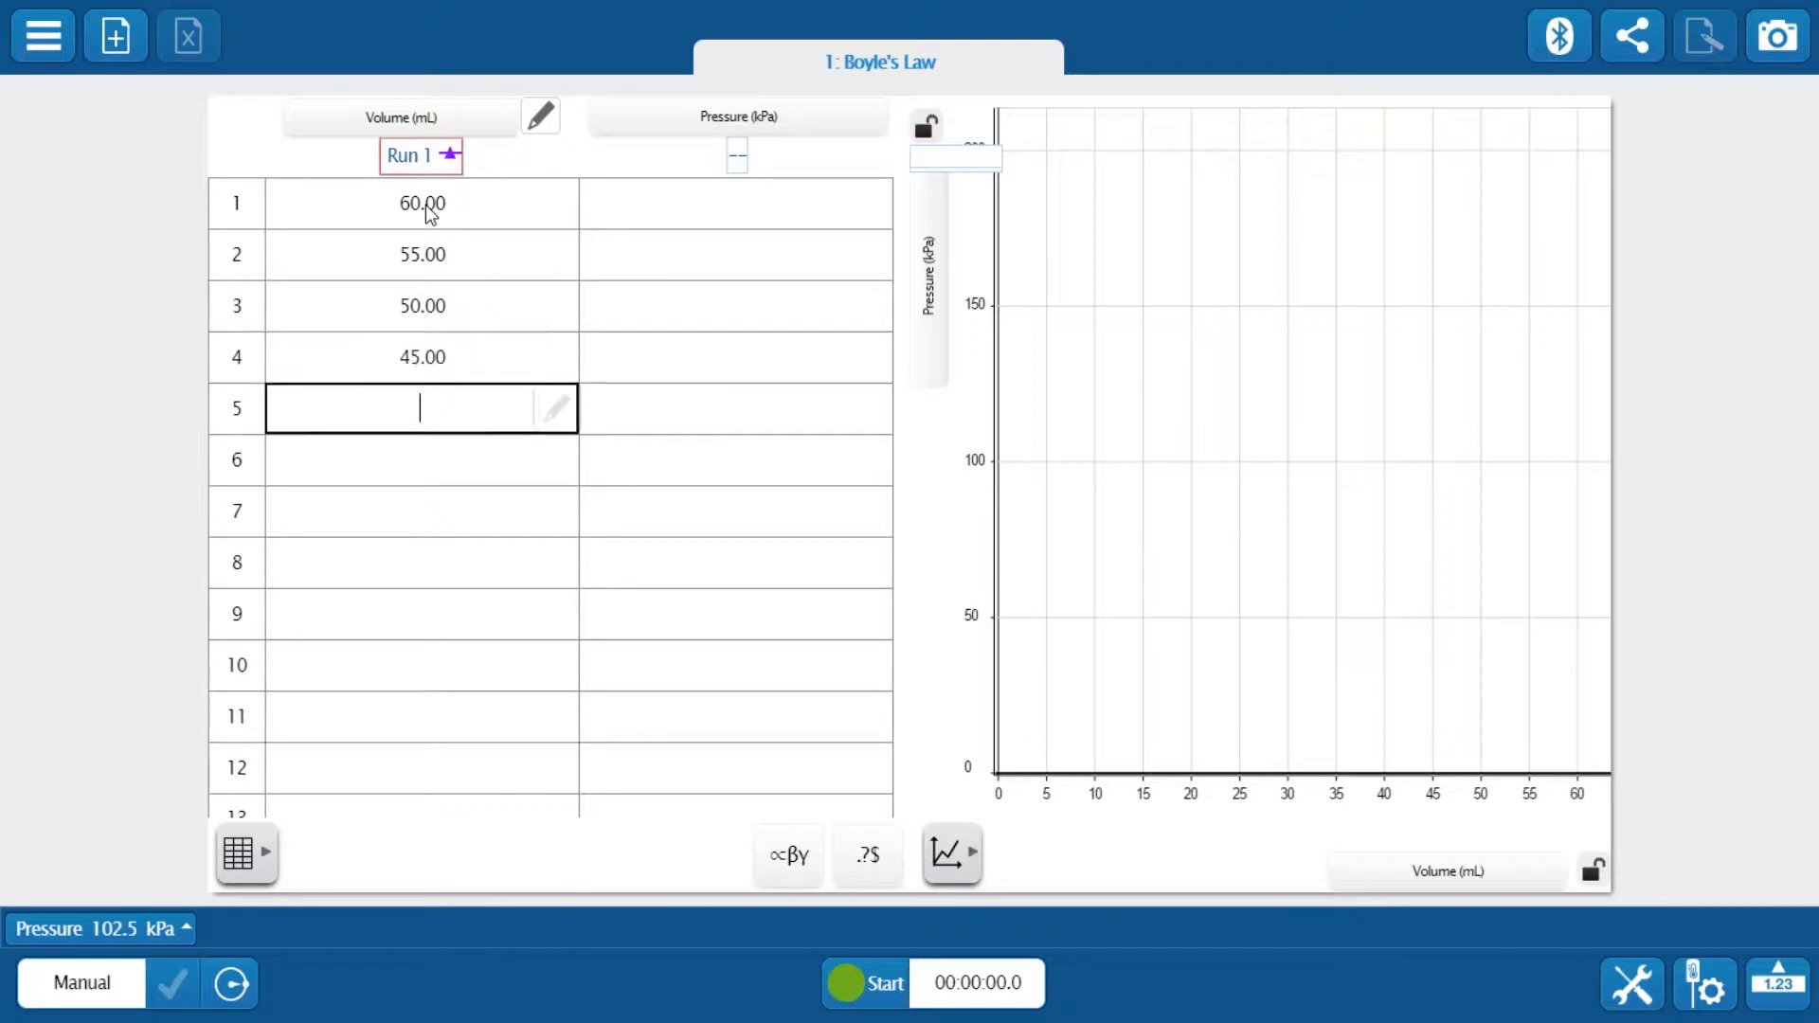
{"action": "type", "text": "40"}
{"action": "key", "text": "Return"}
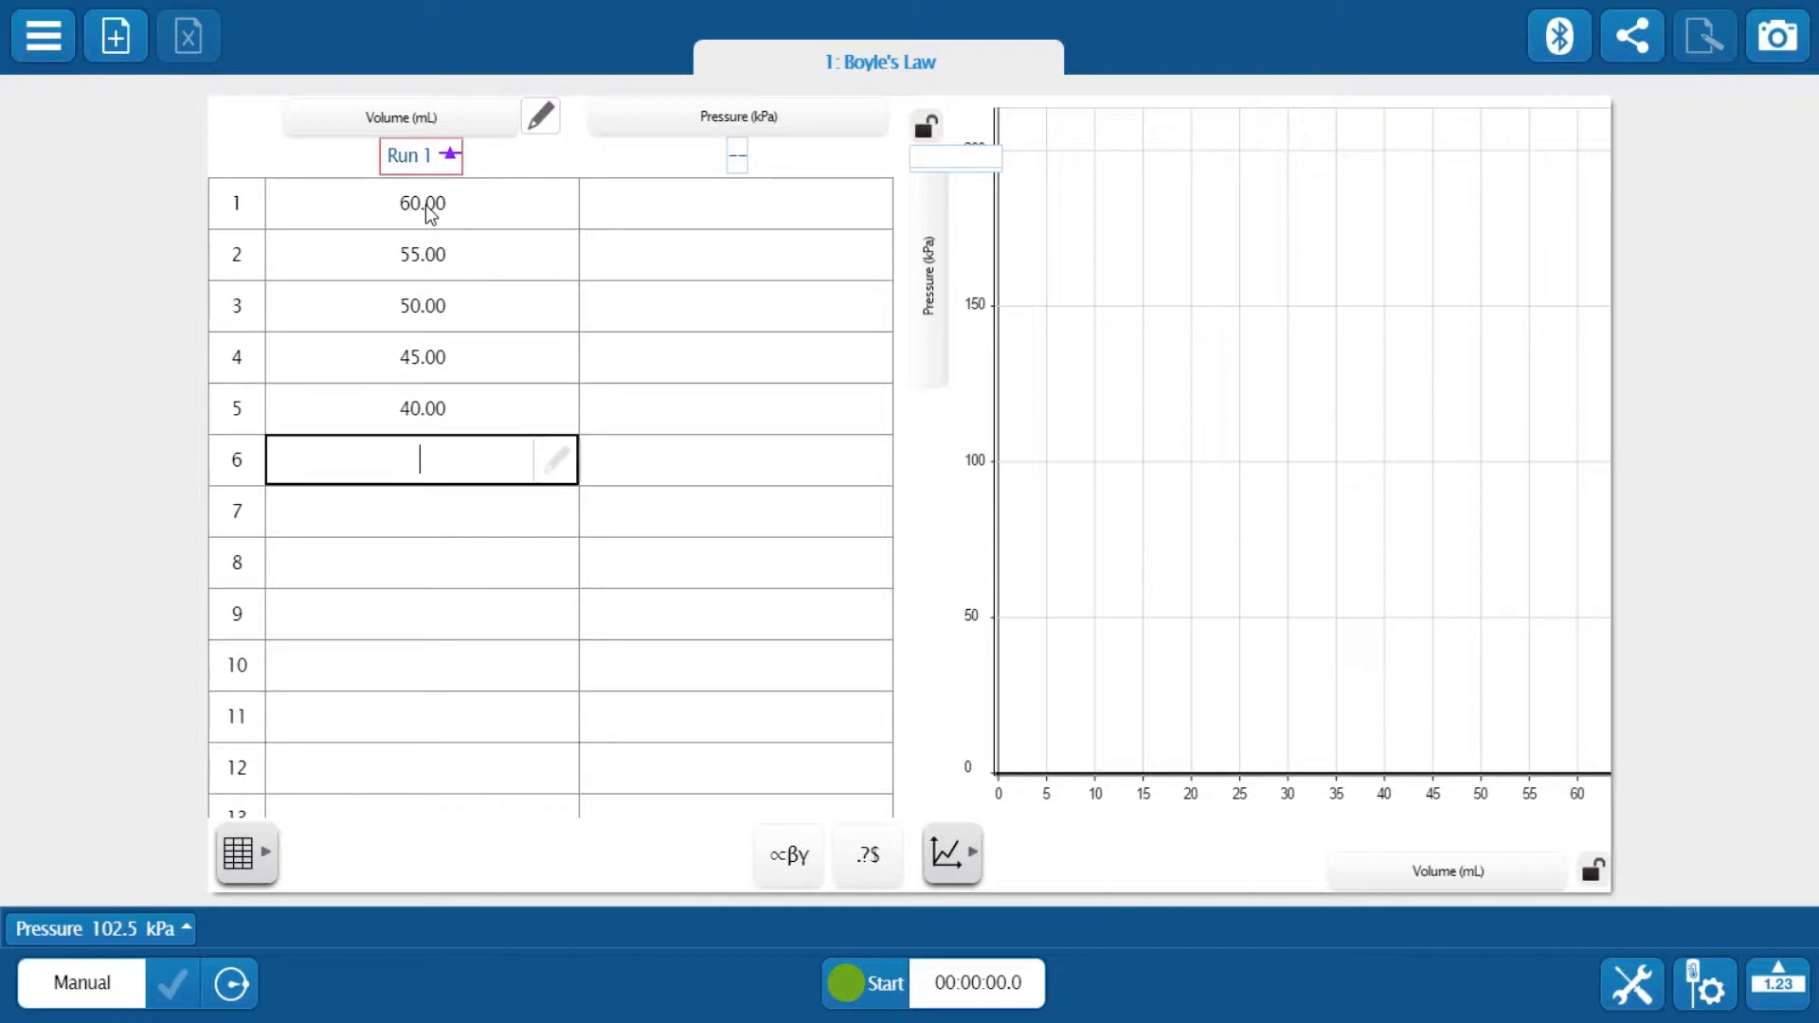
{"action": "type", "text": "35"}
{"action": "key", "text": "Return"}
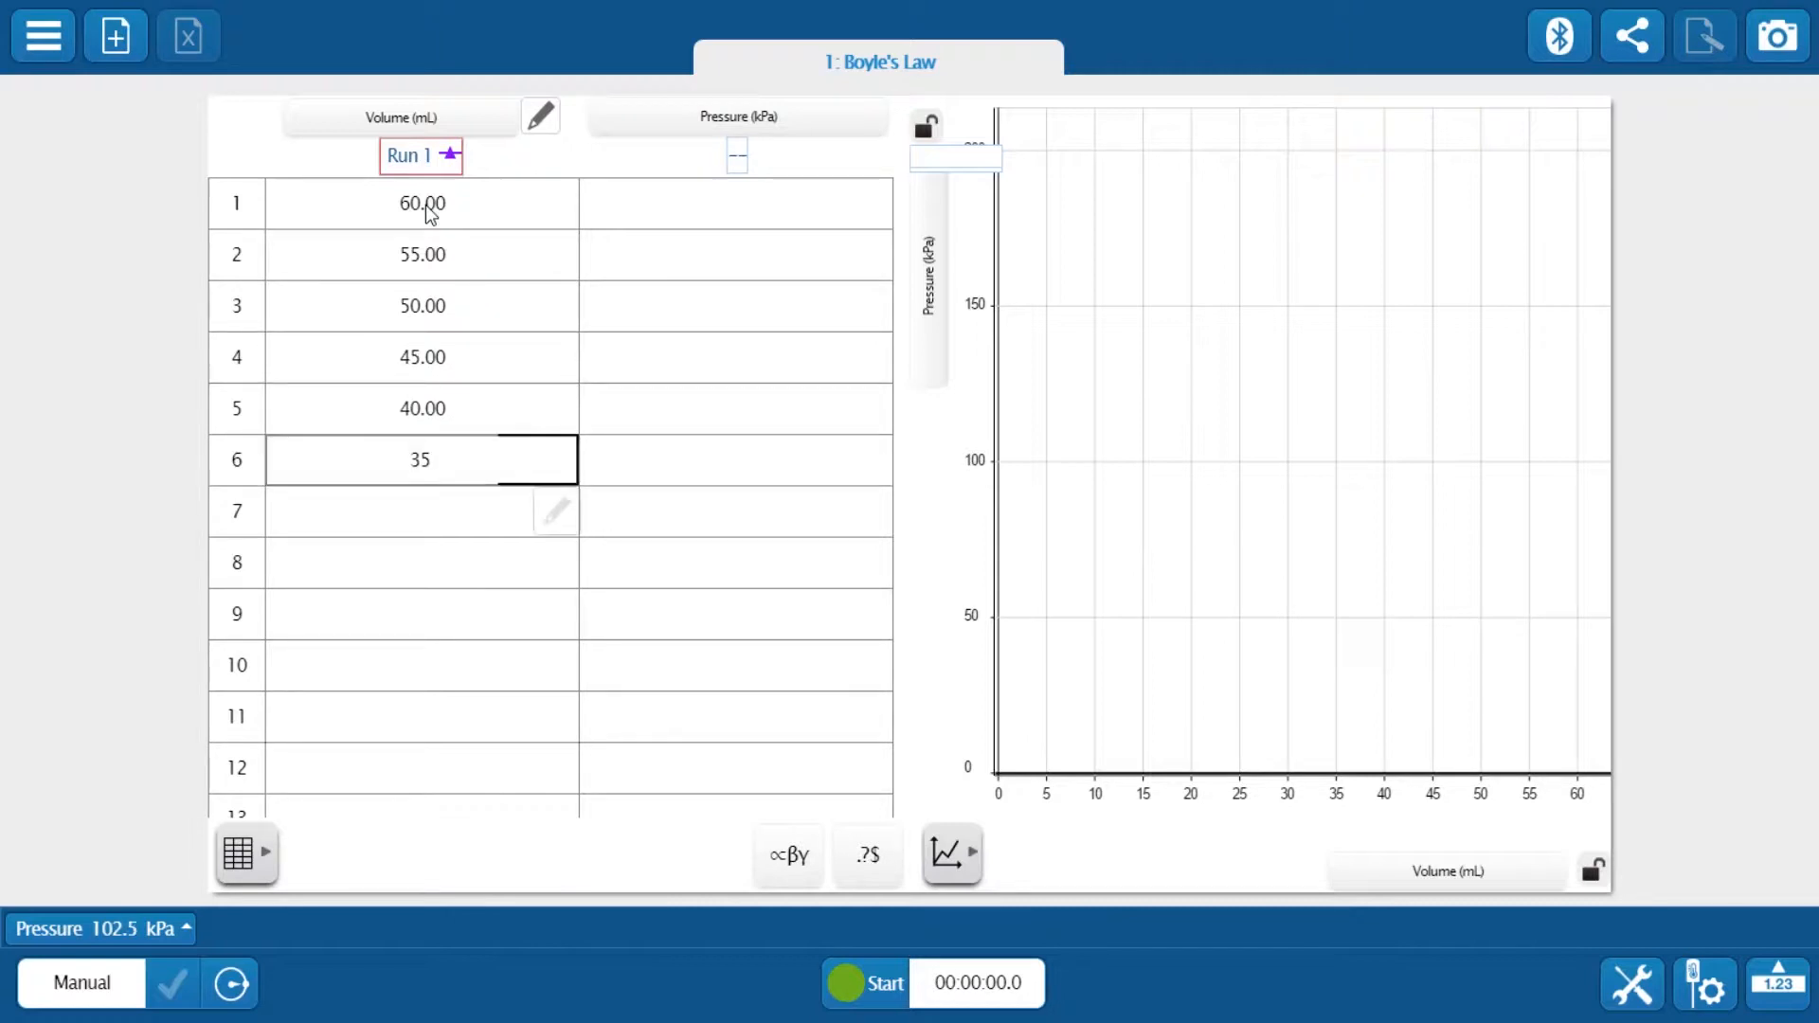
{"action": "type", "text": "30"}
{"action": "key", "text": "Return"}
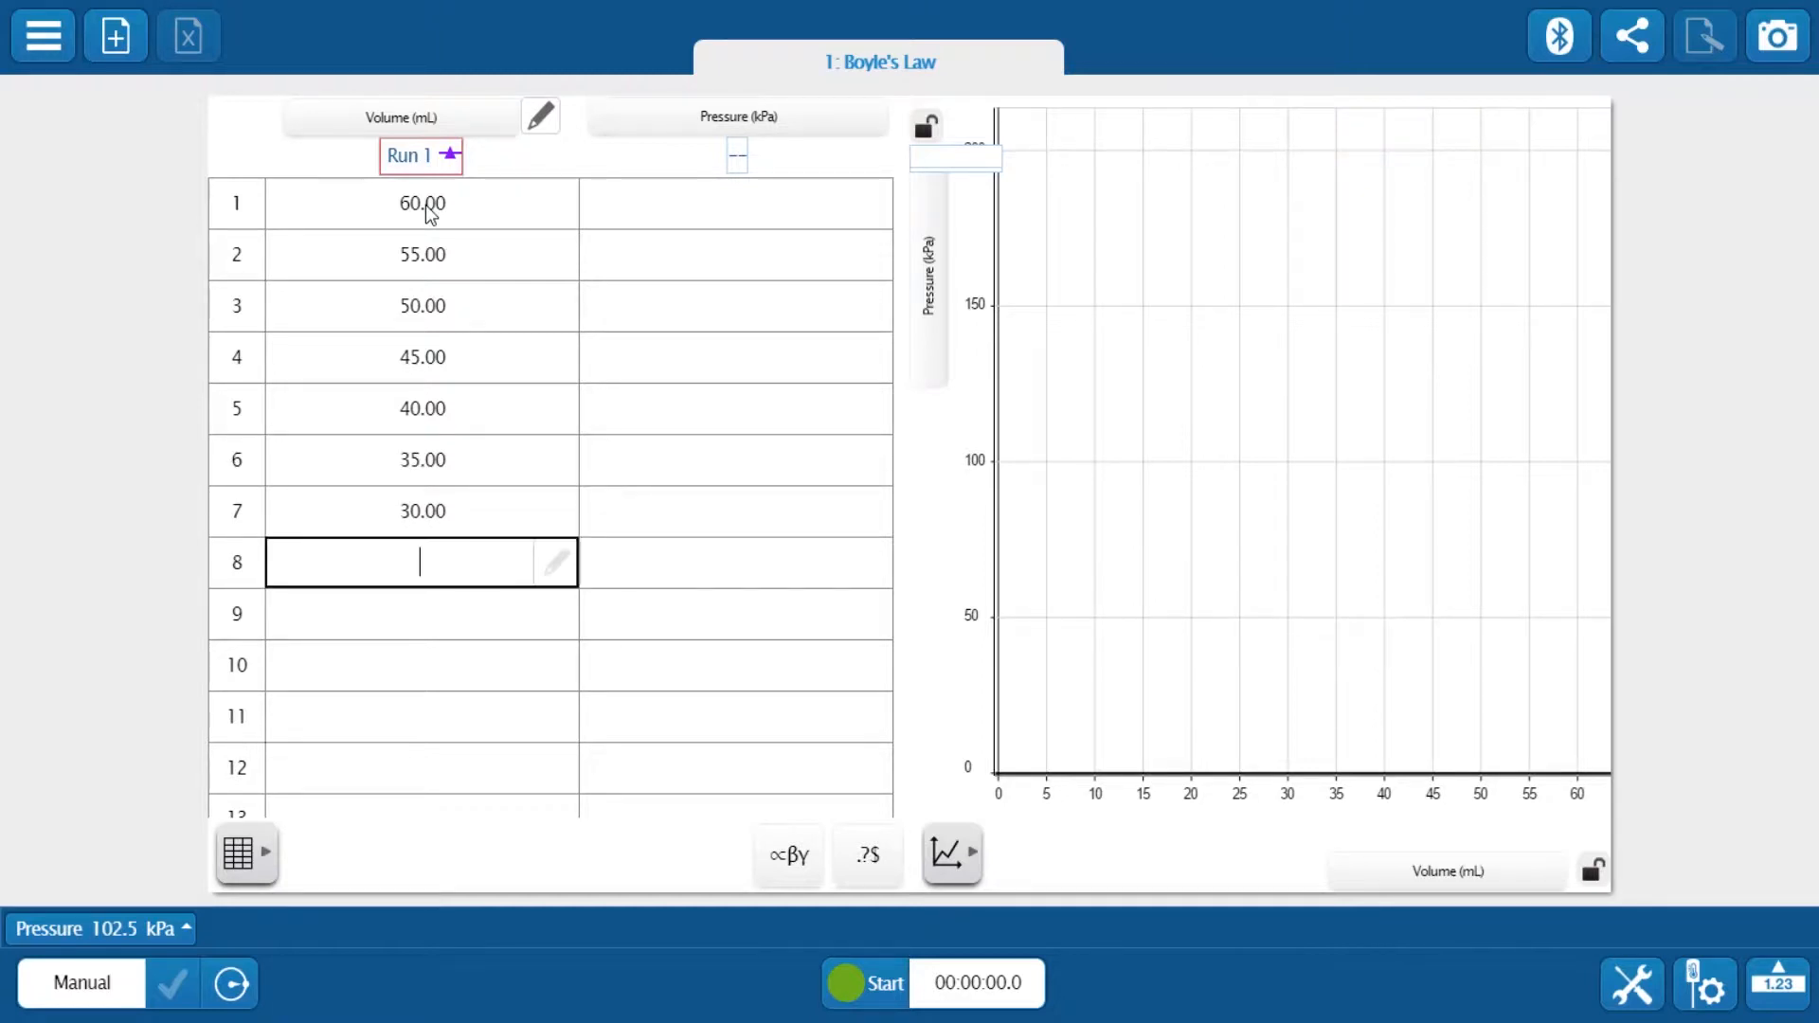
{"action": "type", "text": "25"}
{"action": "key", "text": "Return"}
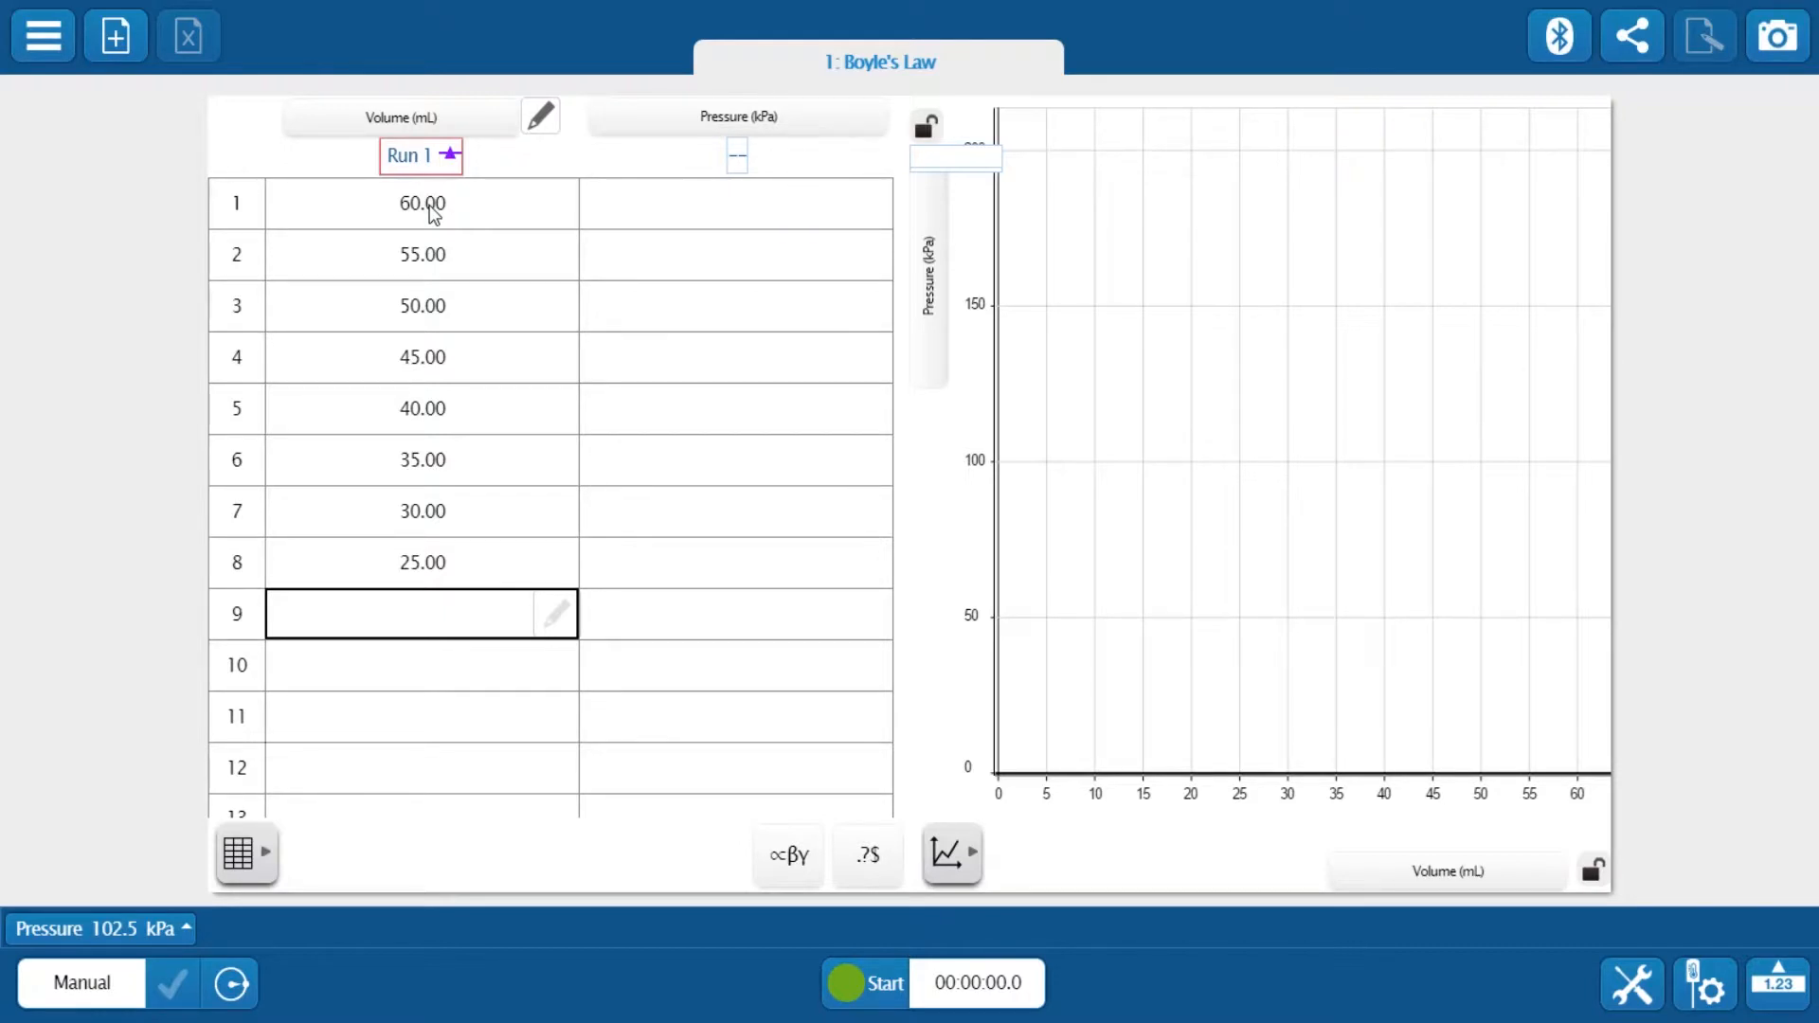
Start manual sampling, keep pressure readings for the first few volume rows, and stop the run
{"action": "left_click", "coordinate": [855, 1000]}
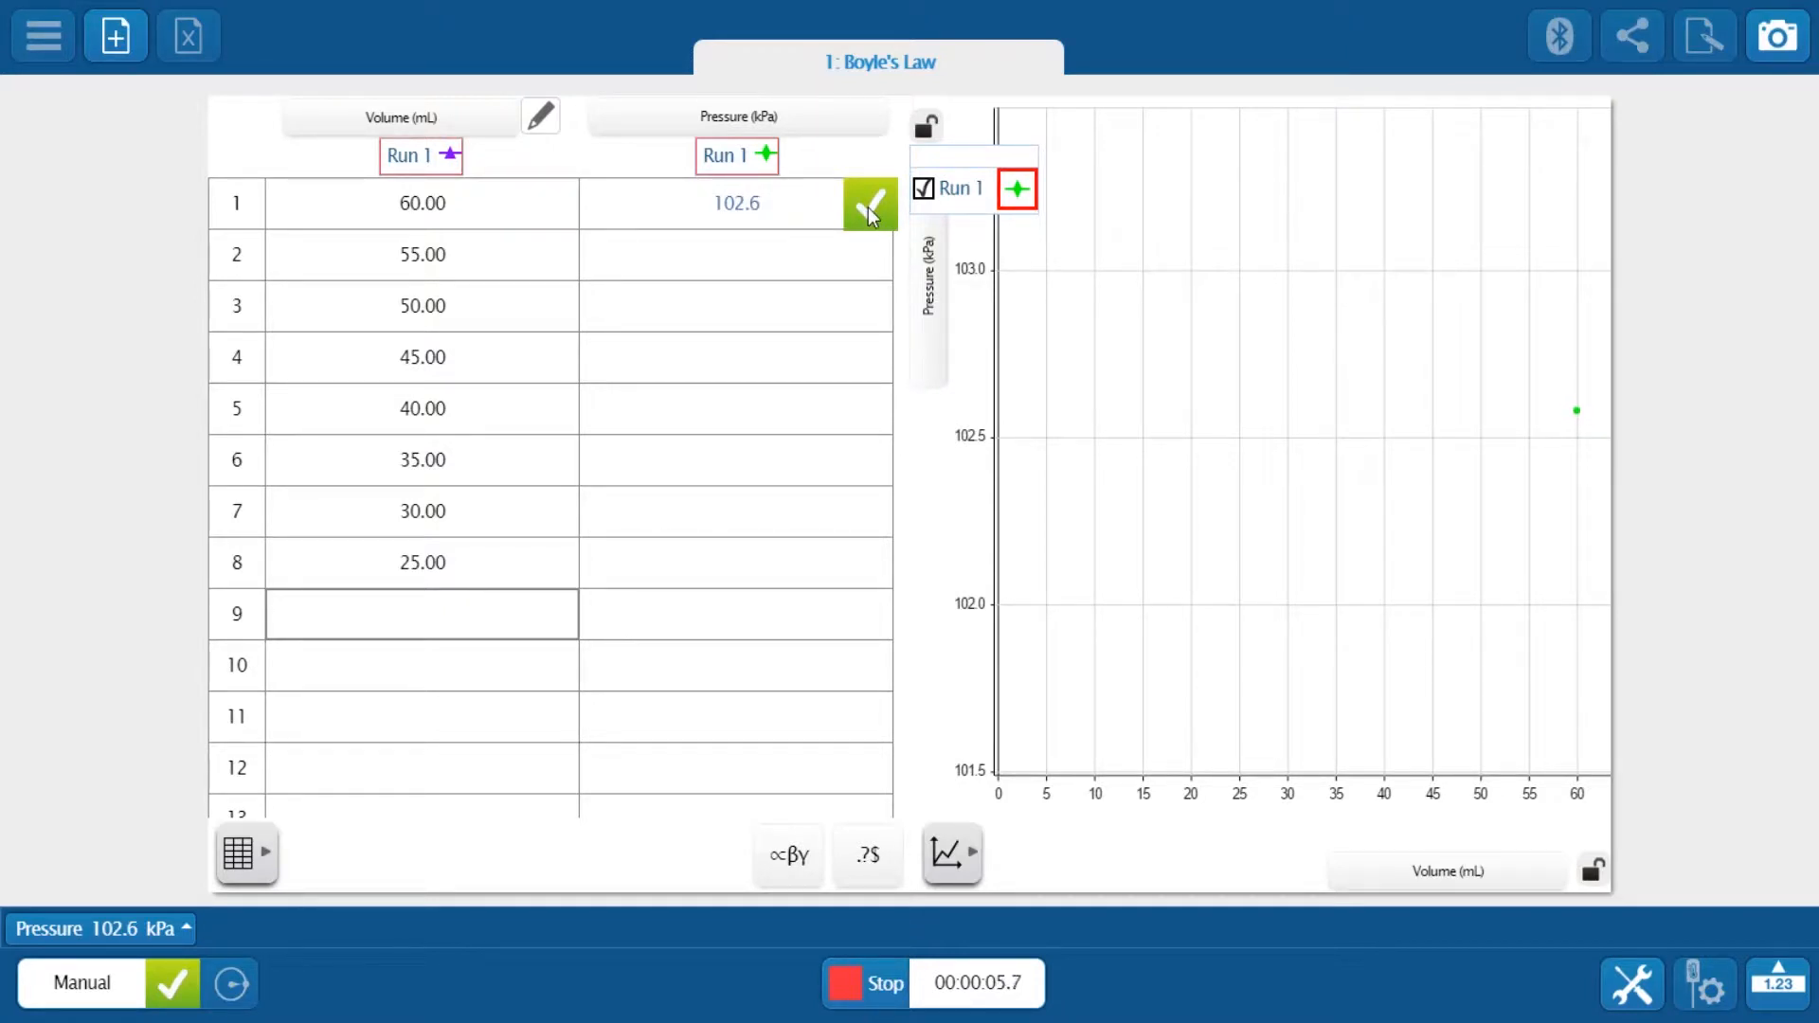
{"action": "left_click", "coordinate": [868, 207]}
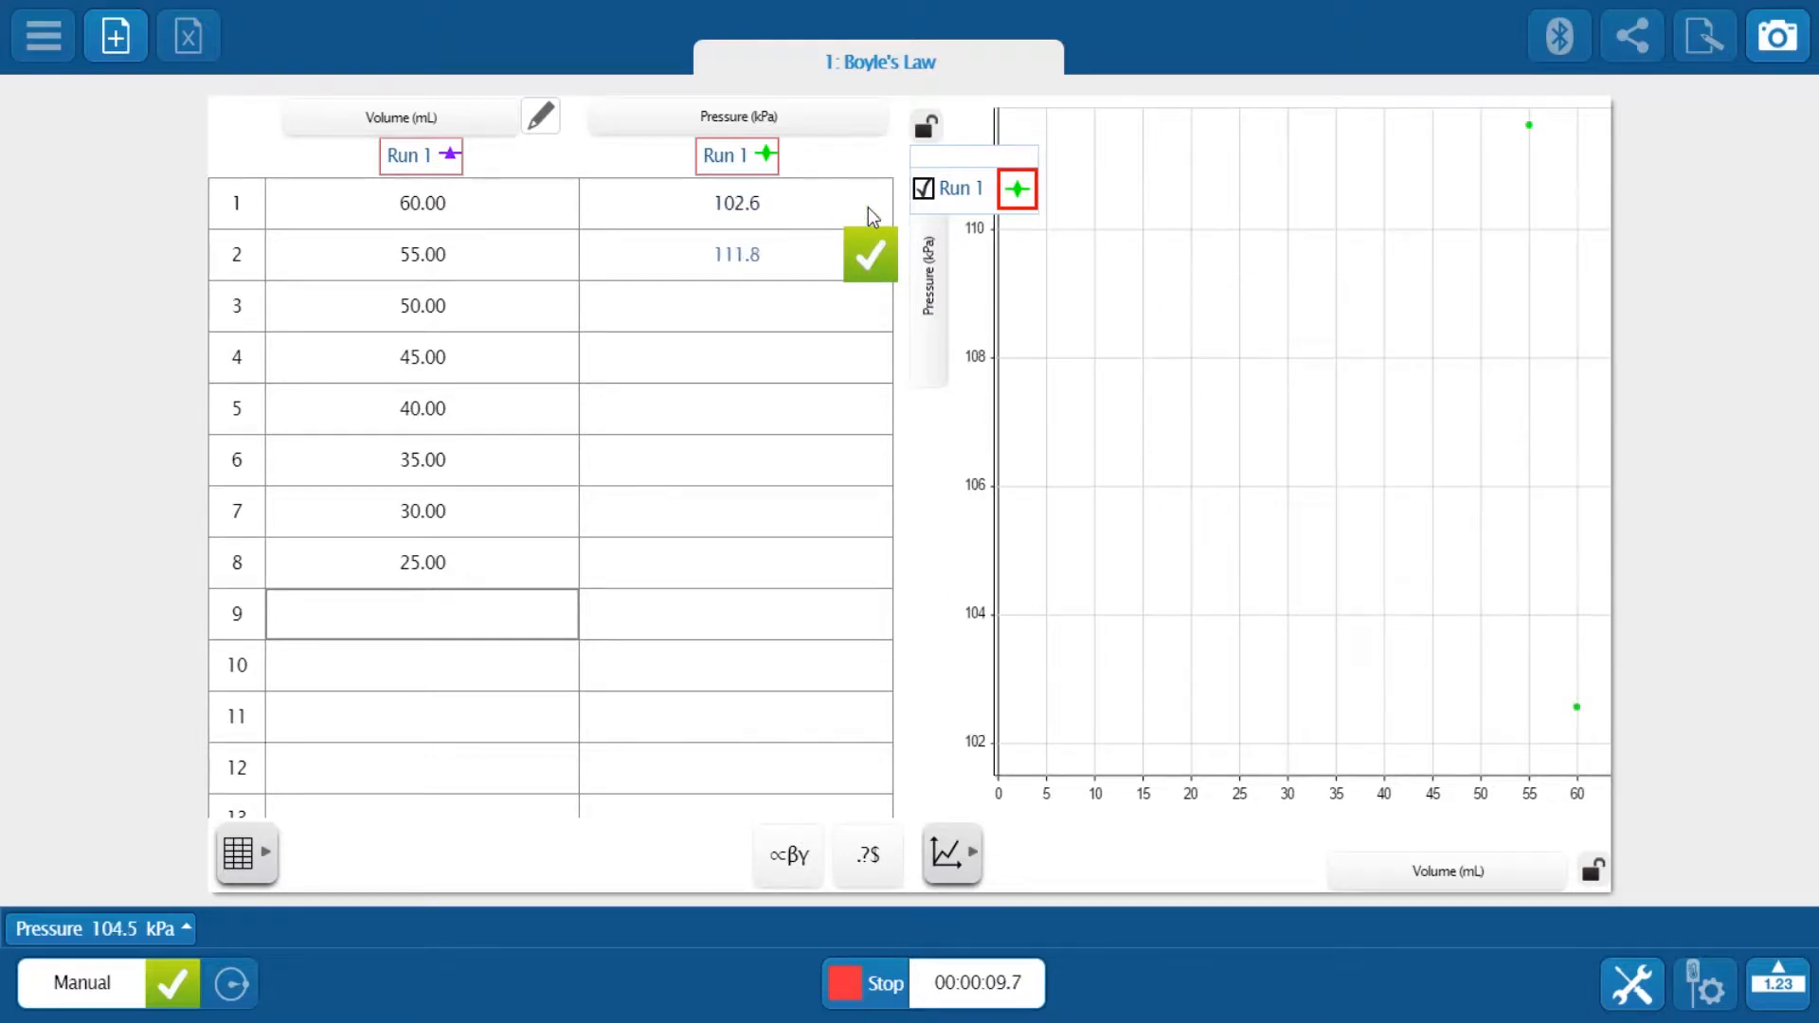
{"action": "left_click", "coordinate": [863, 268]}
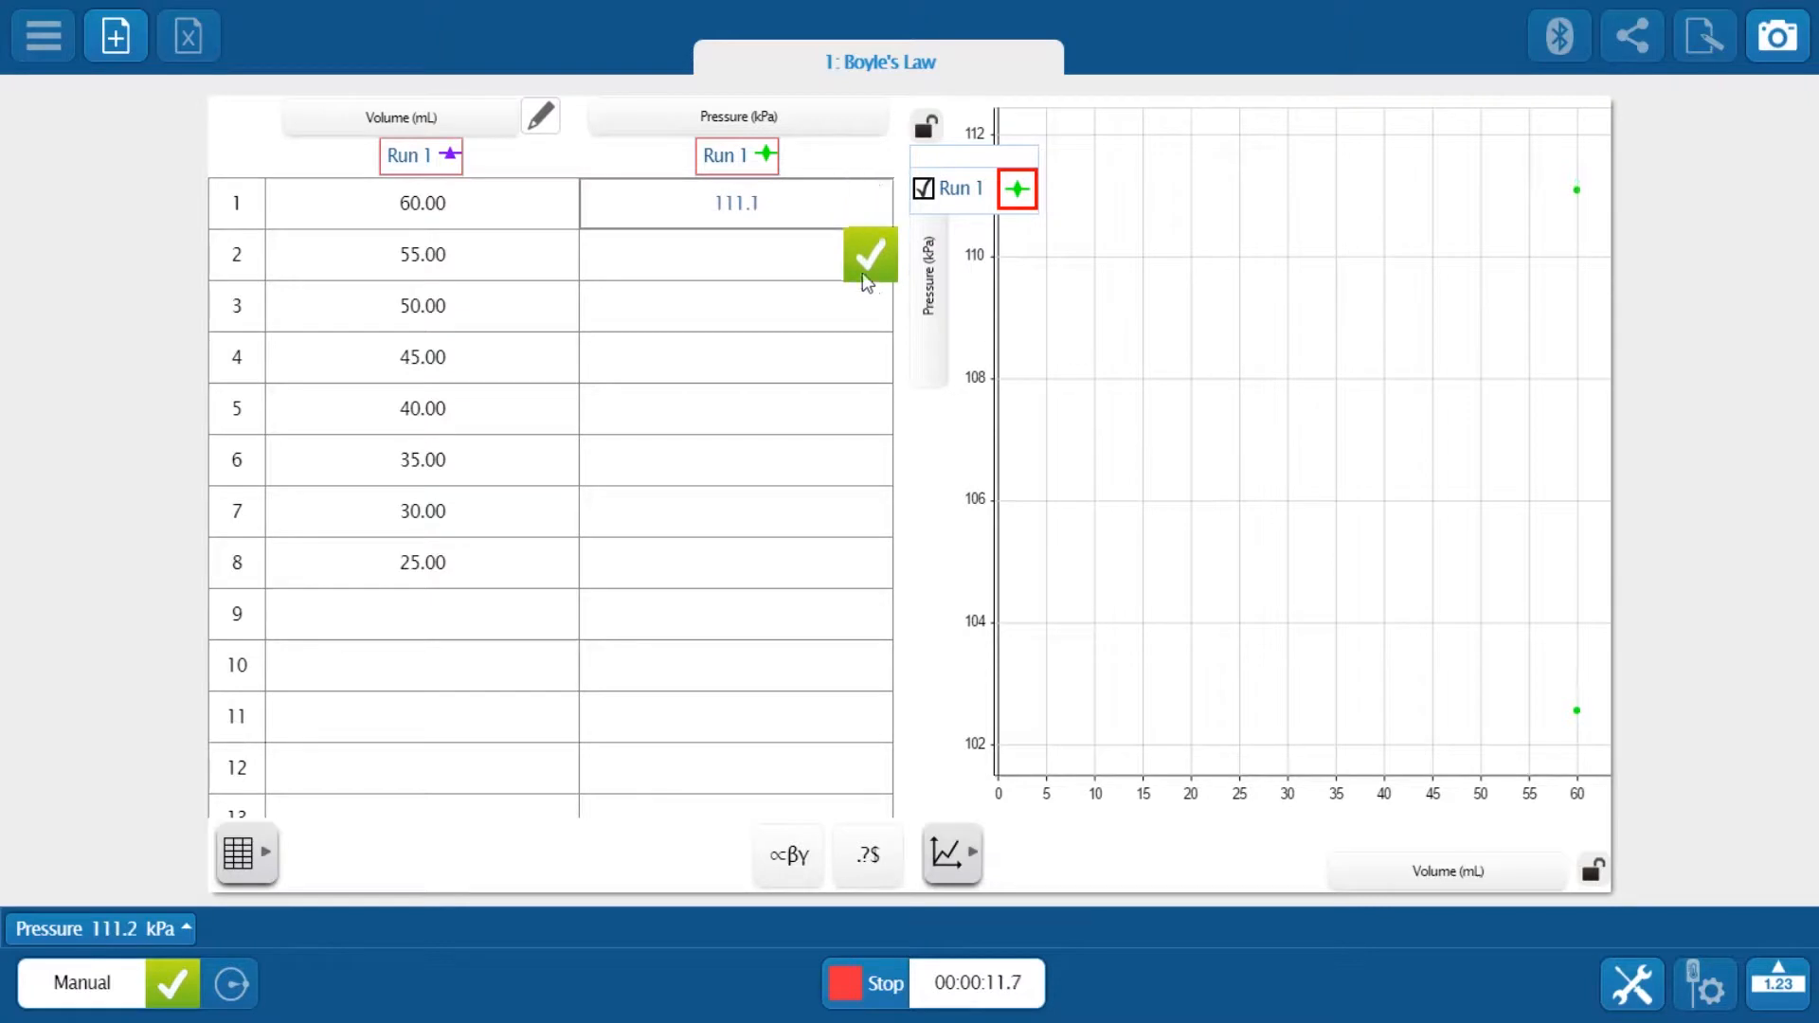
{"action": "left_click", "coordinate": [867, 260]}
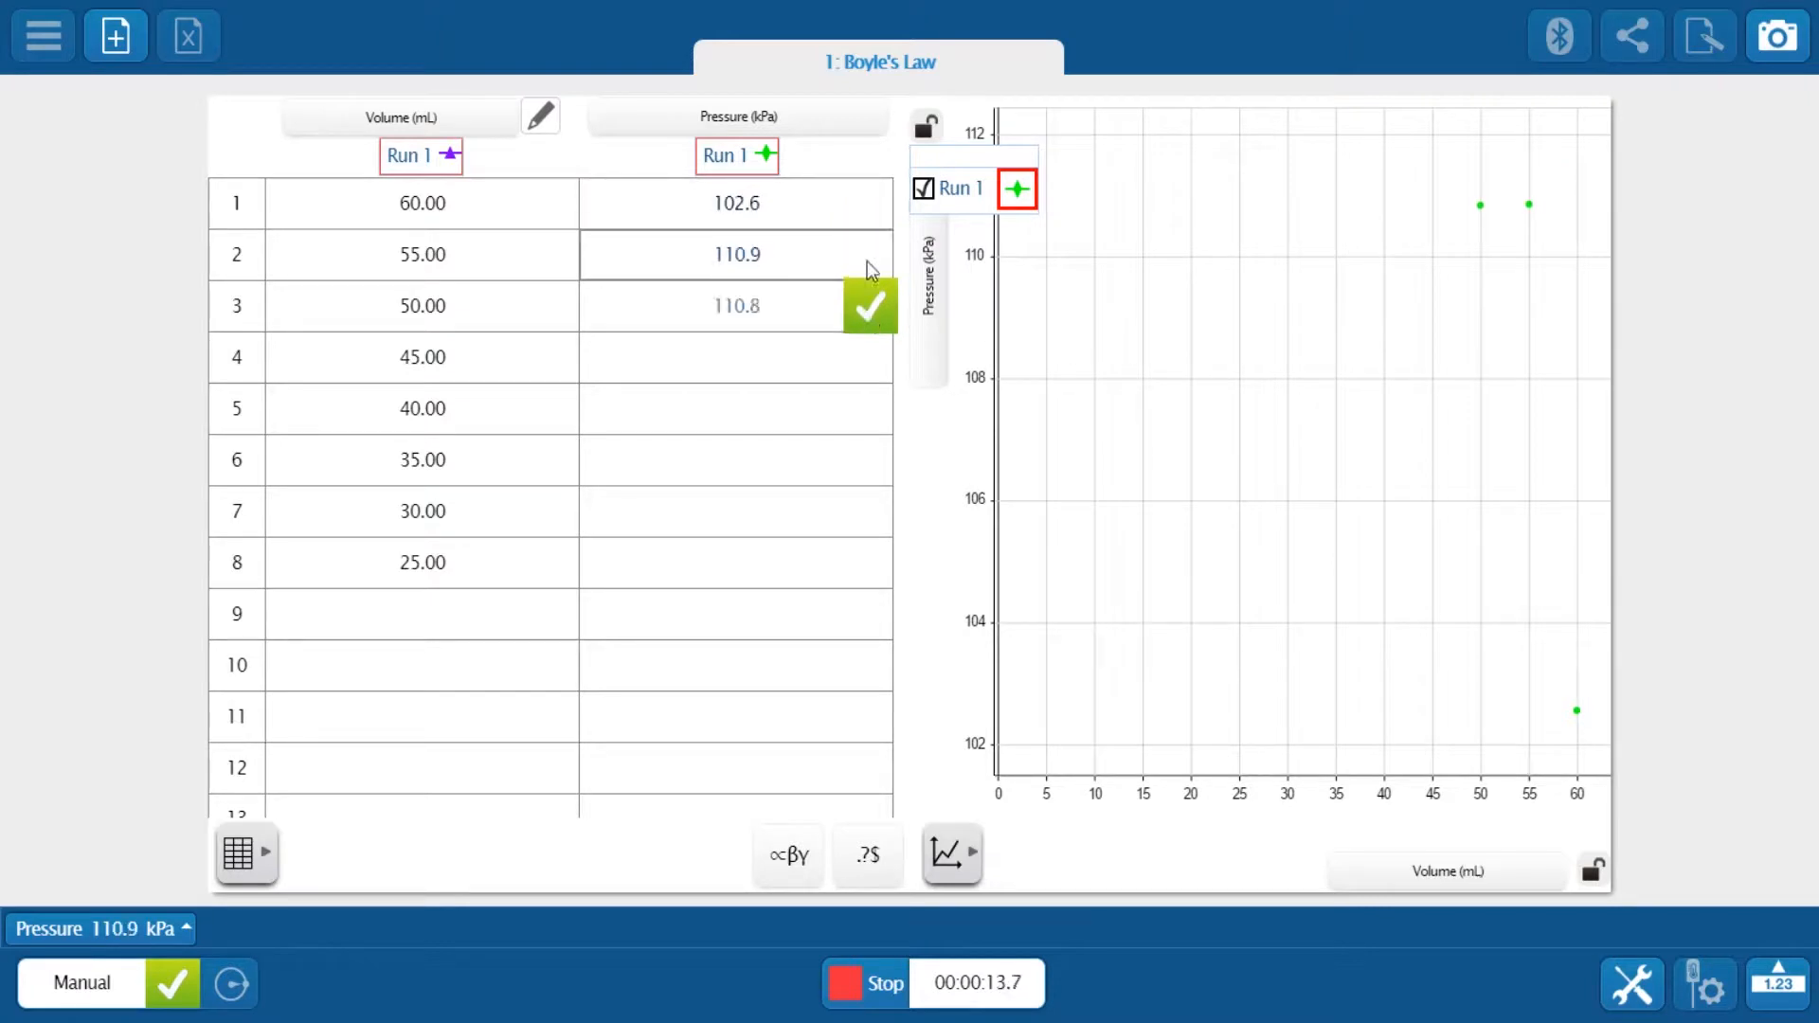
{"action": "left_click", "coordinate": [870, 316]}
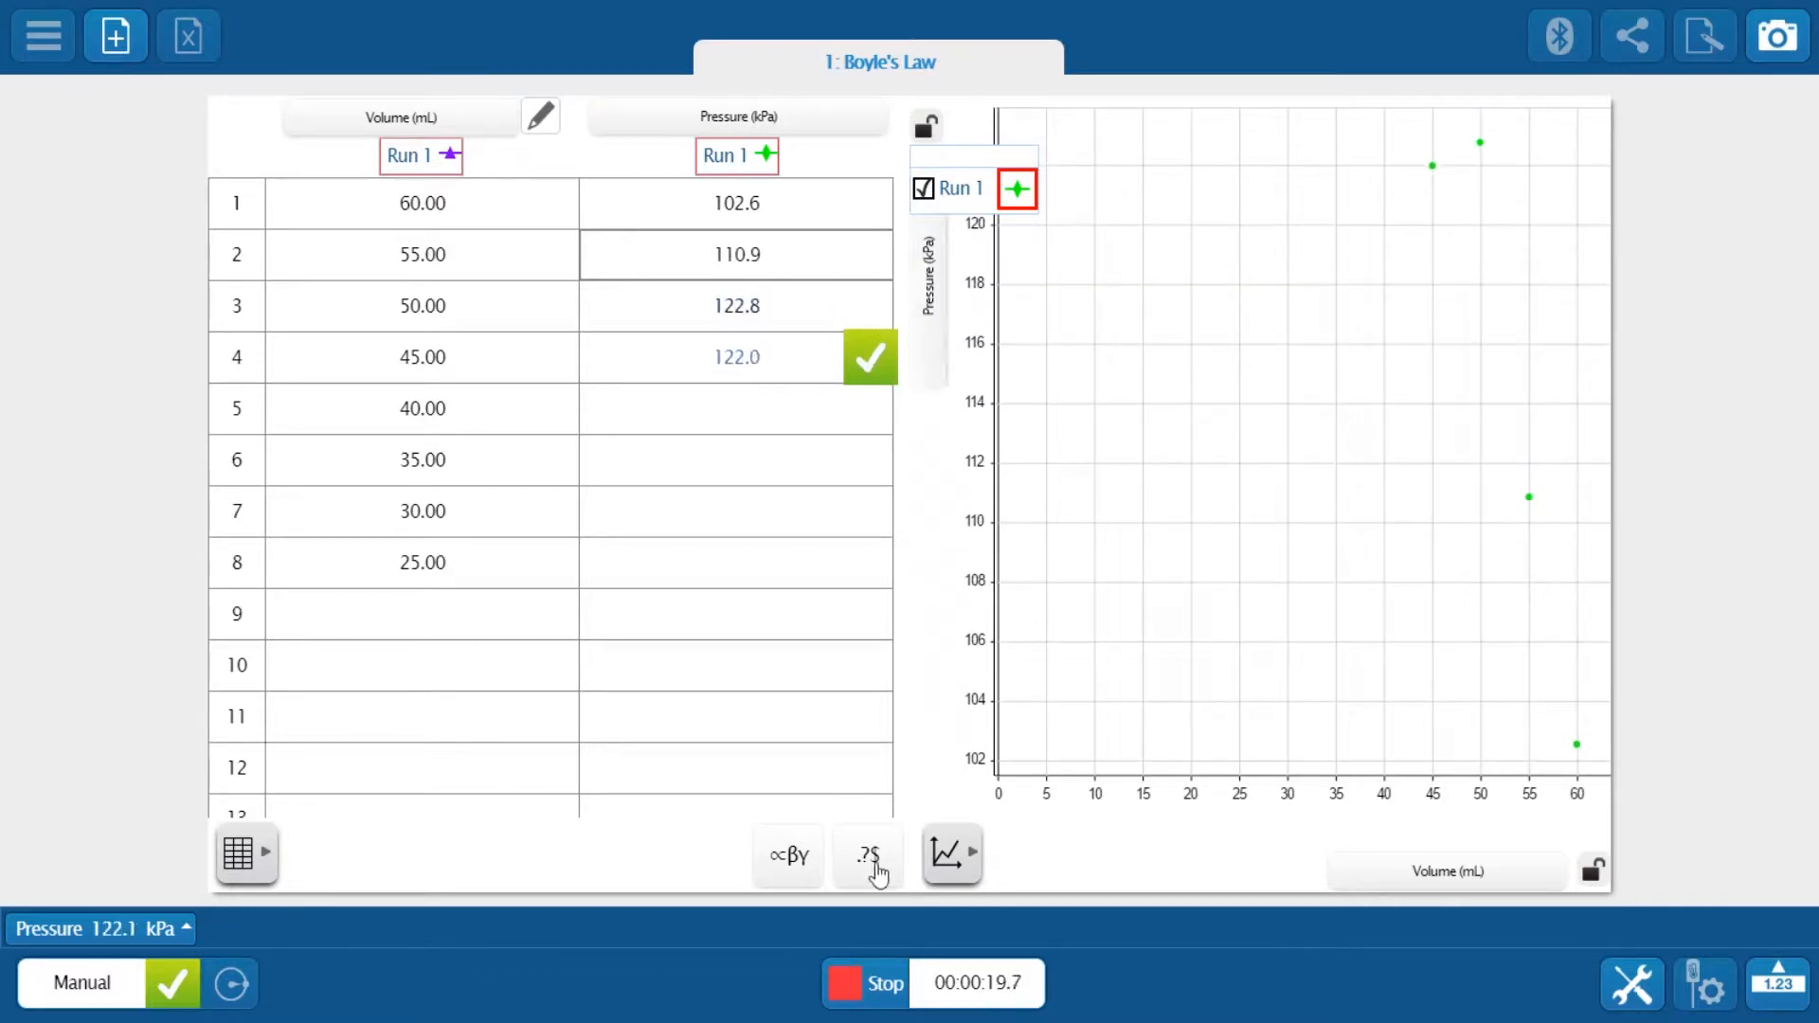
{"action": "left_click", "coordinate": [867, 976]}
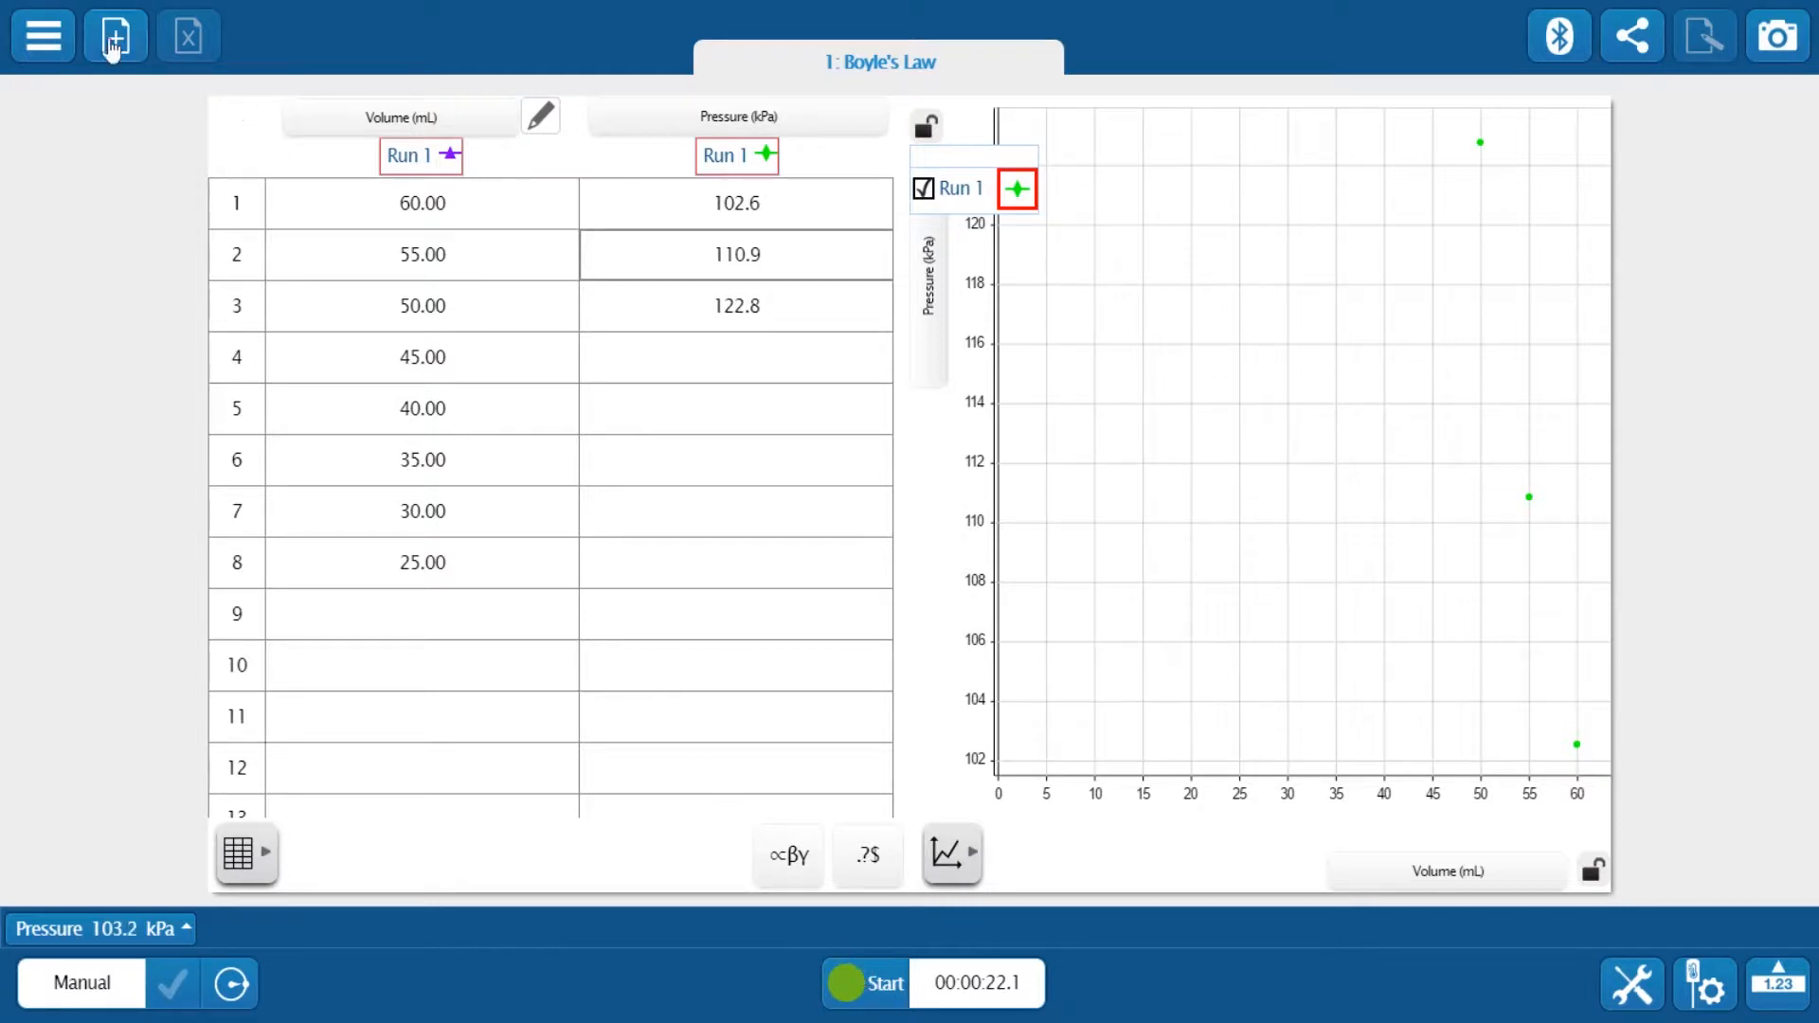
Start a new experiment without saving the current one
{"action": "left_click", "coordinate": [29, 40]}
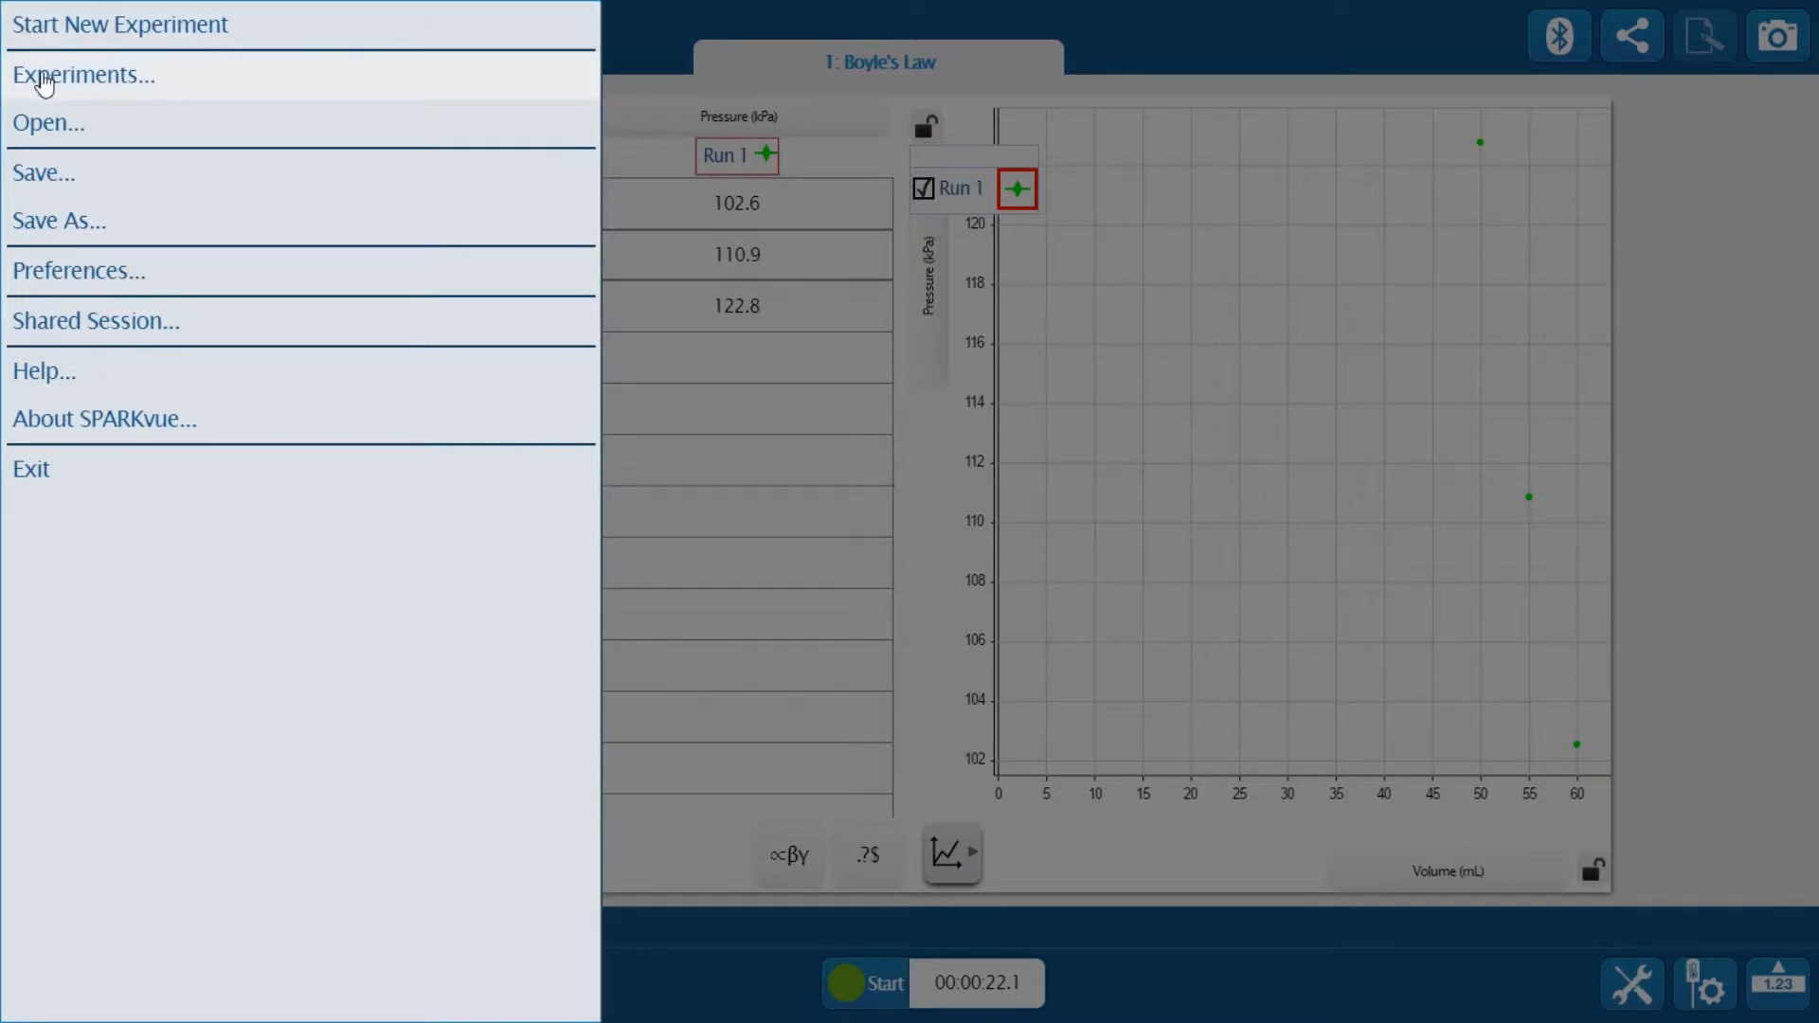
{"action": "left_click", "coordinate": [52, 27]}
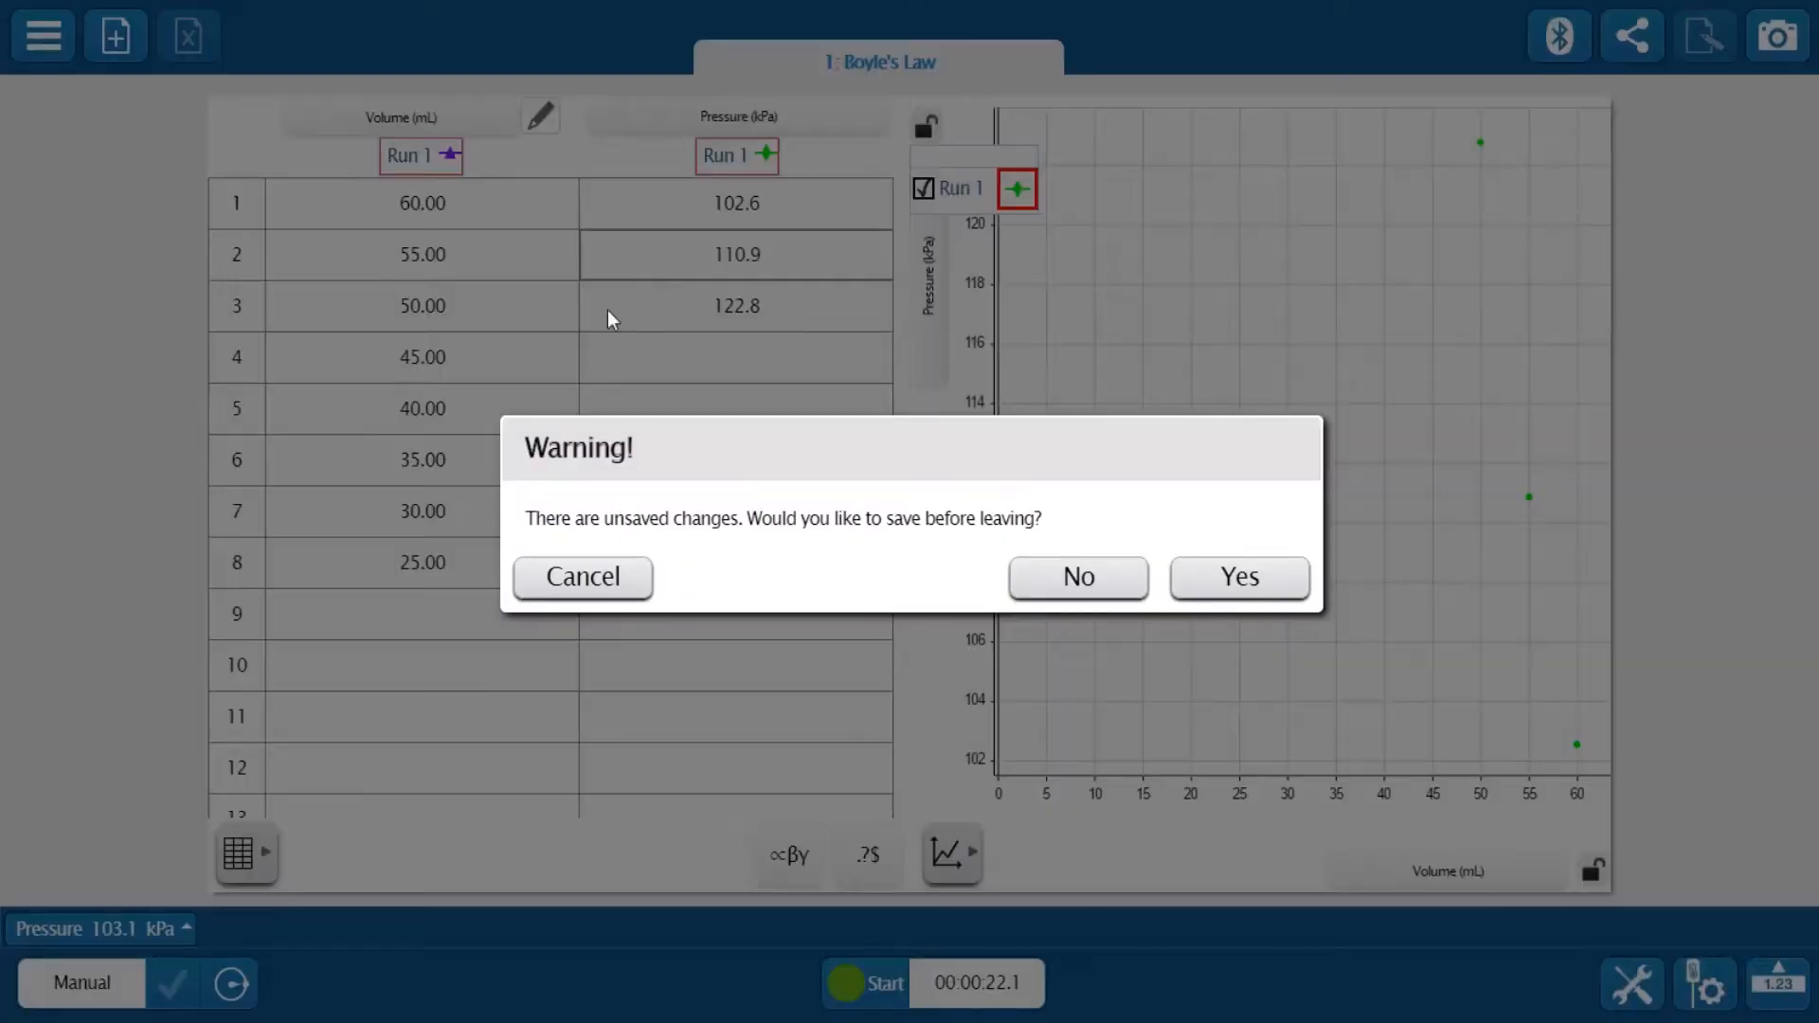
{"action": "left_click", "coordinate": [1094, 601]}
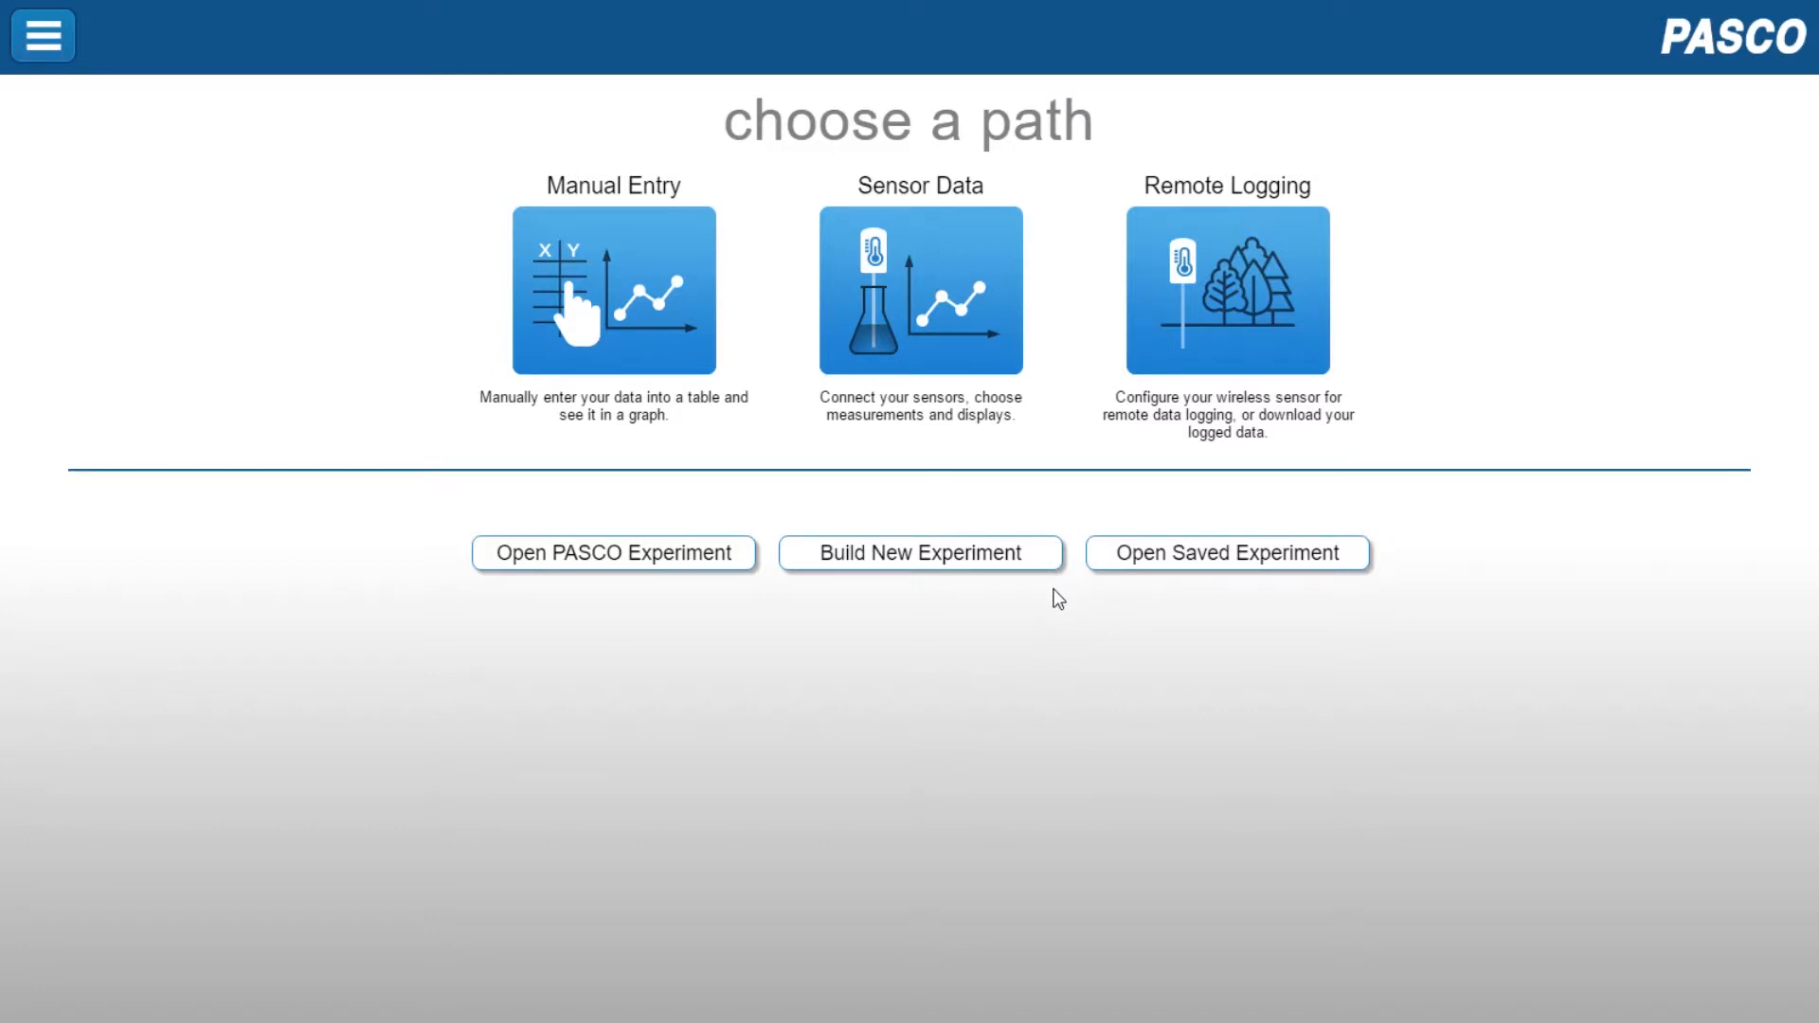
Choose the sensor data path and open the Table and Graph template with the pressure sensor
{"action": "left_click", "coordinate": [931, 338]}
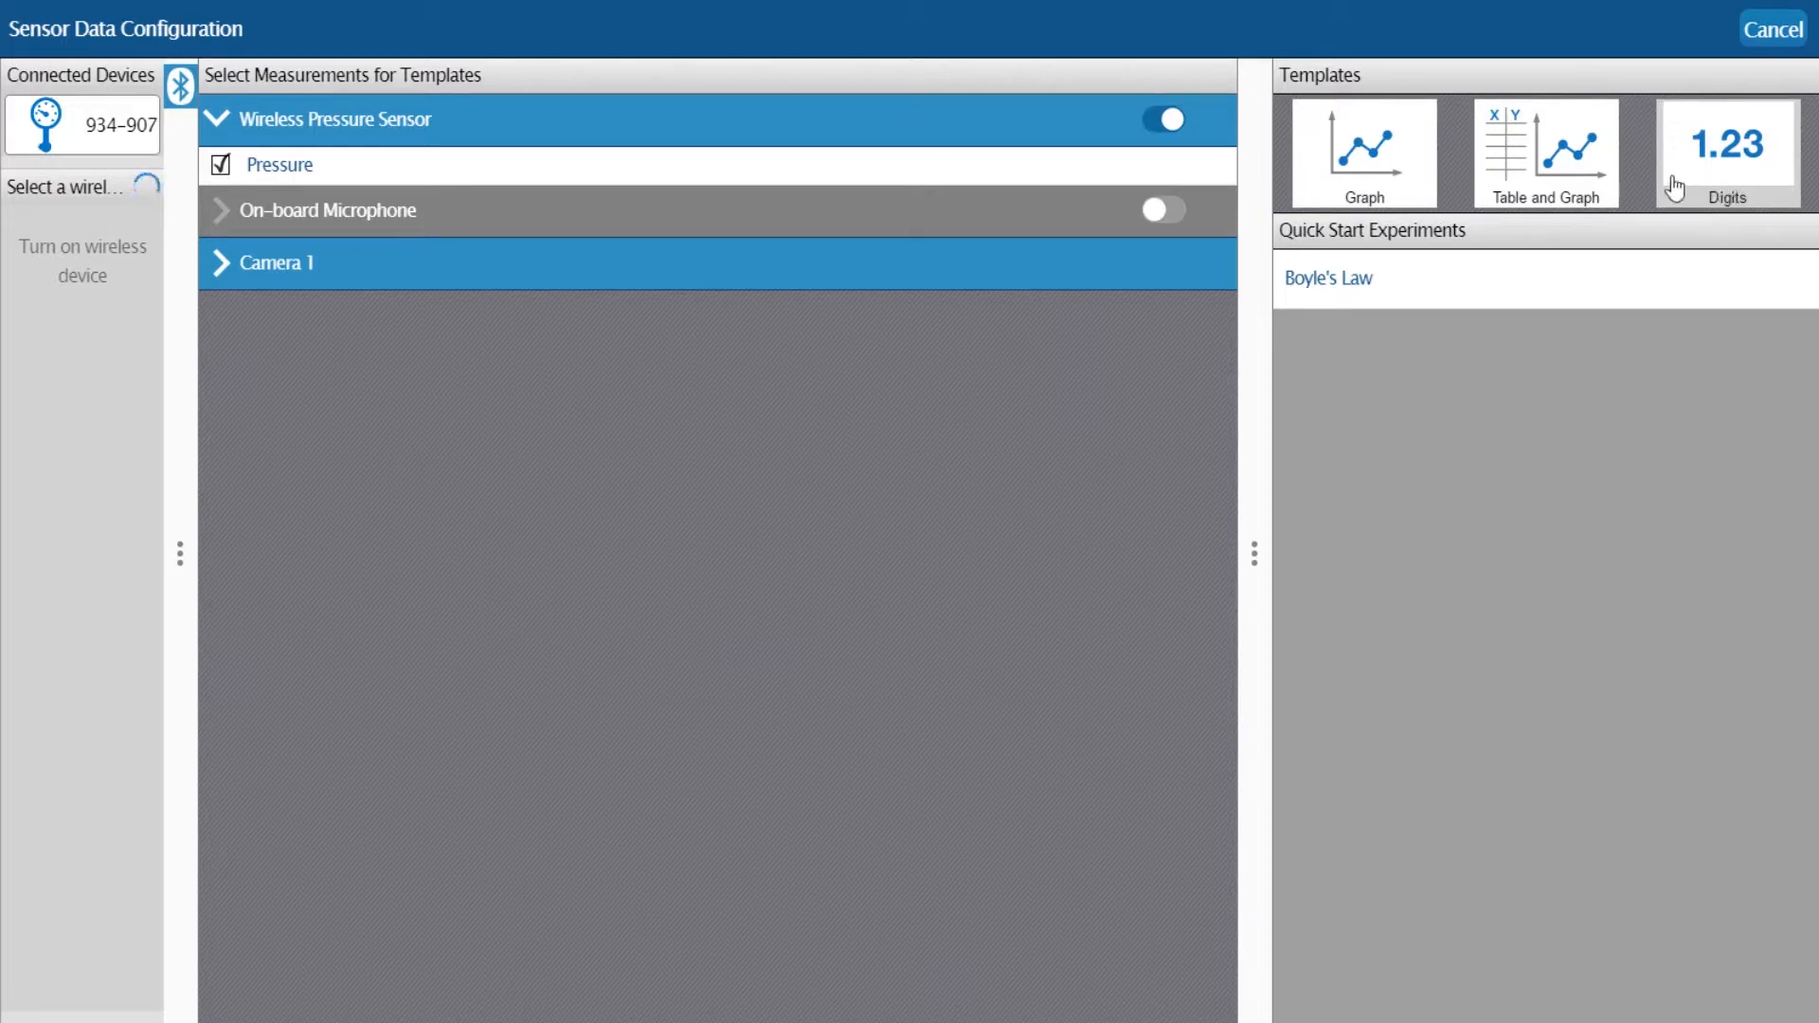
{"action": "left_click", "coordinate": [1550, 173]}
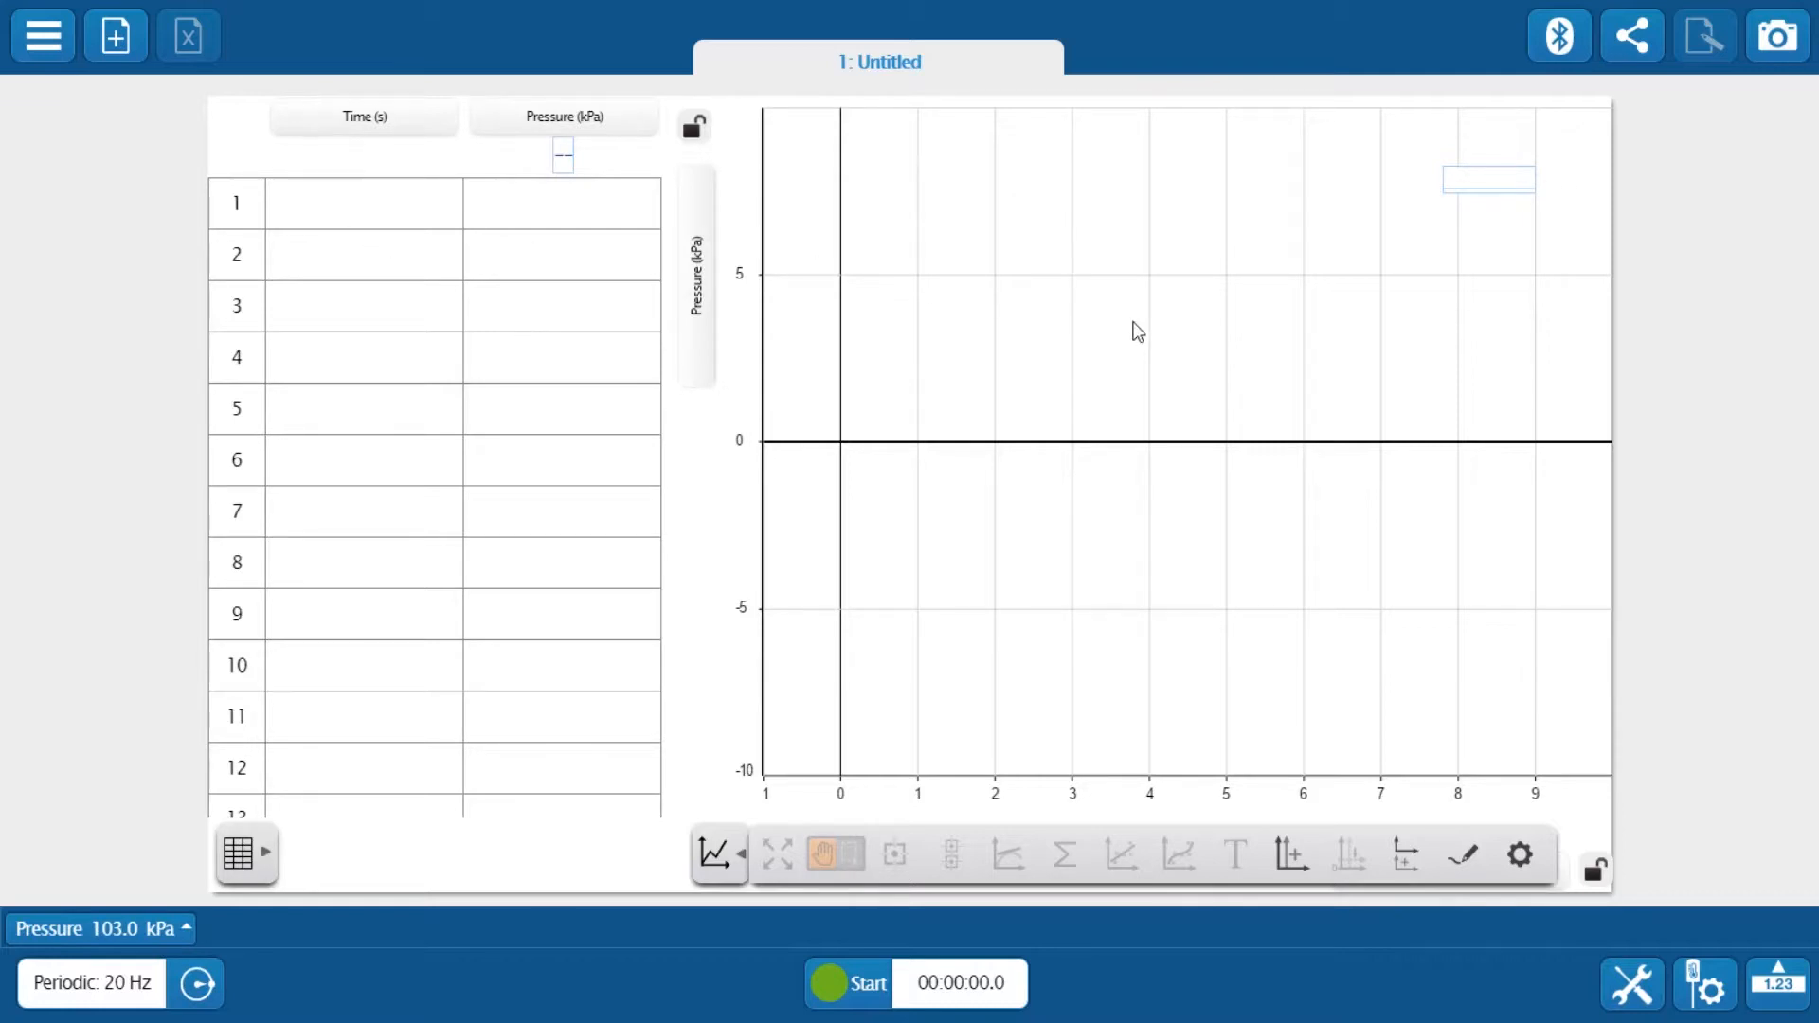
Replace the table's first column with a new user-entered data set named Volume with unit mL
{"action": "left_click", "coordinate": [341, 128]}
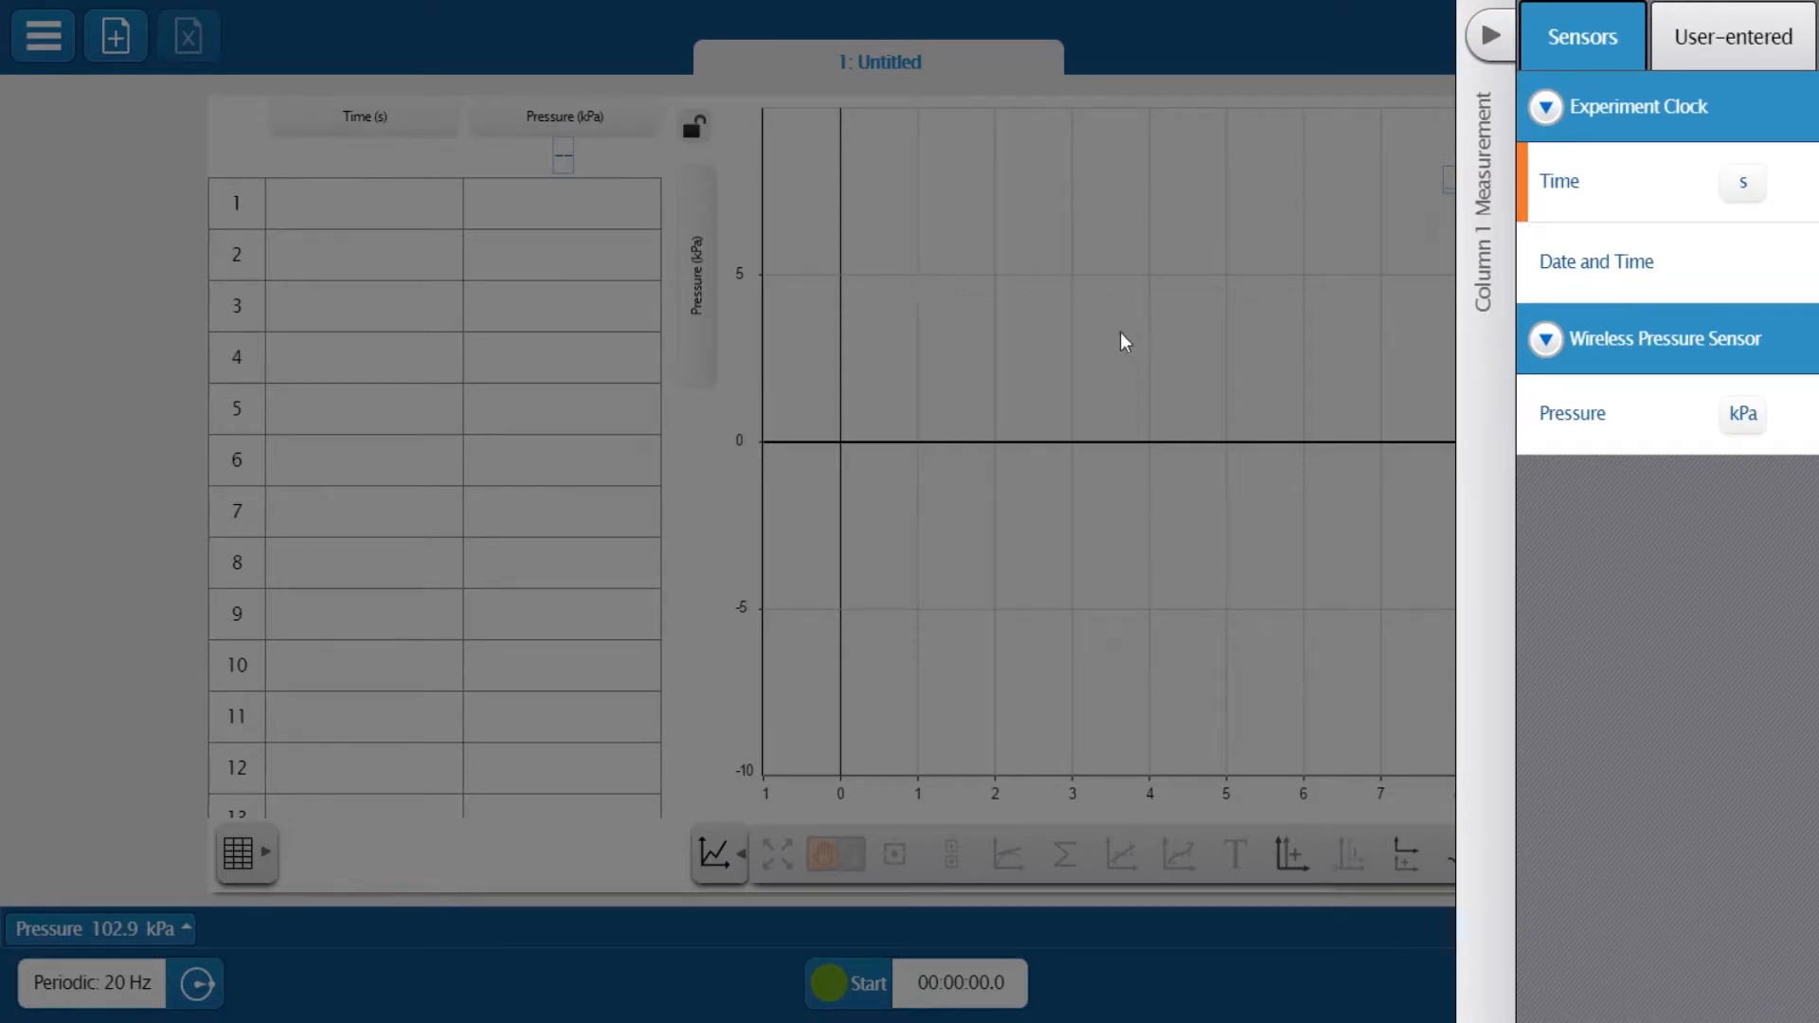
{"action": "left_click", "coordinate": [1720, 49]}
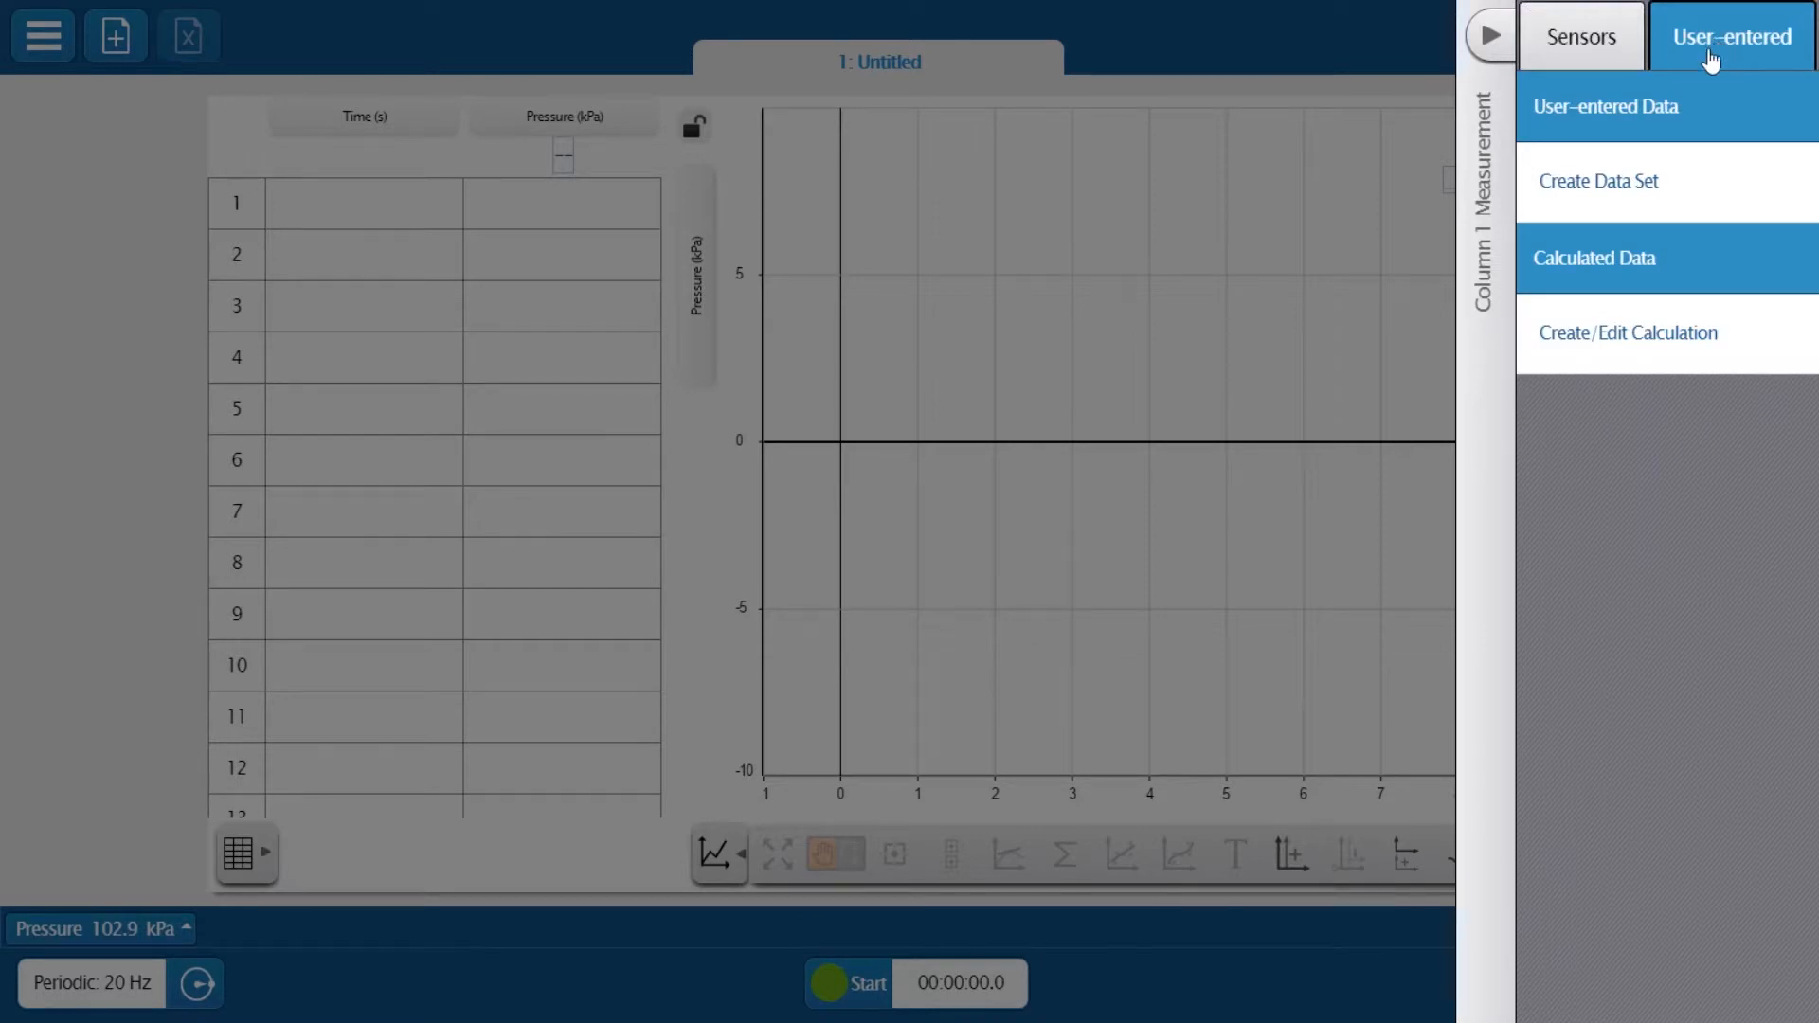
{"action": "left_click", "coordinate": [1651, 186]}
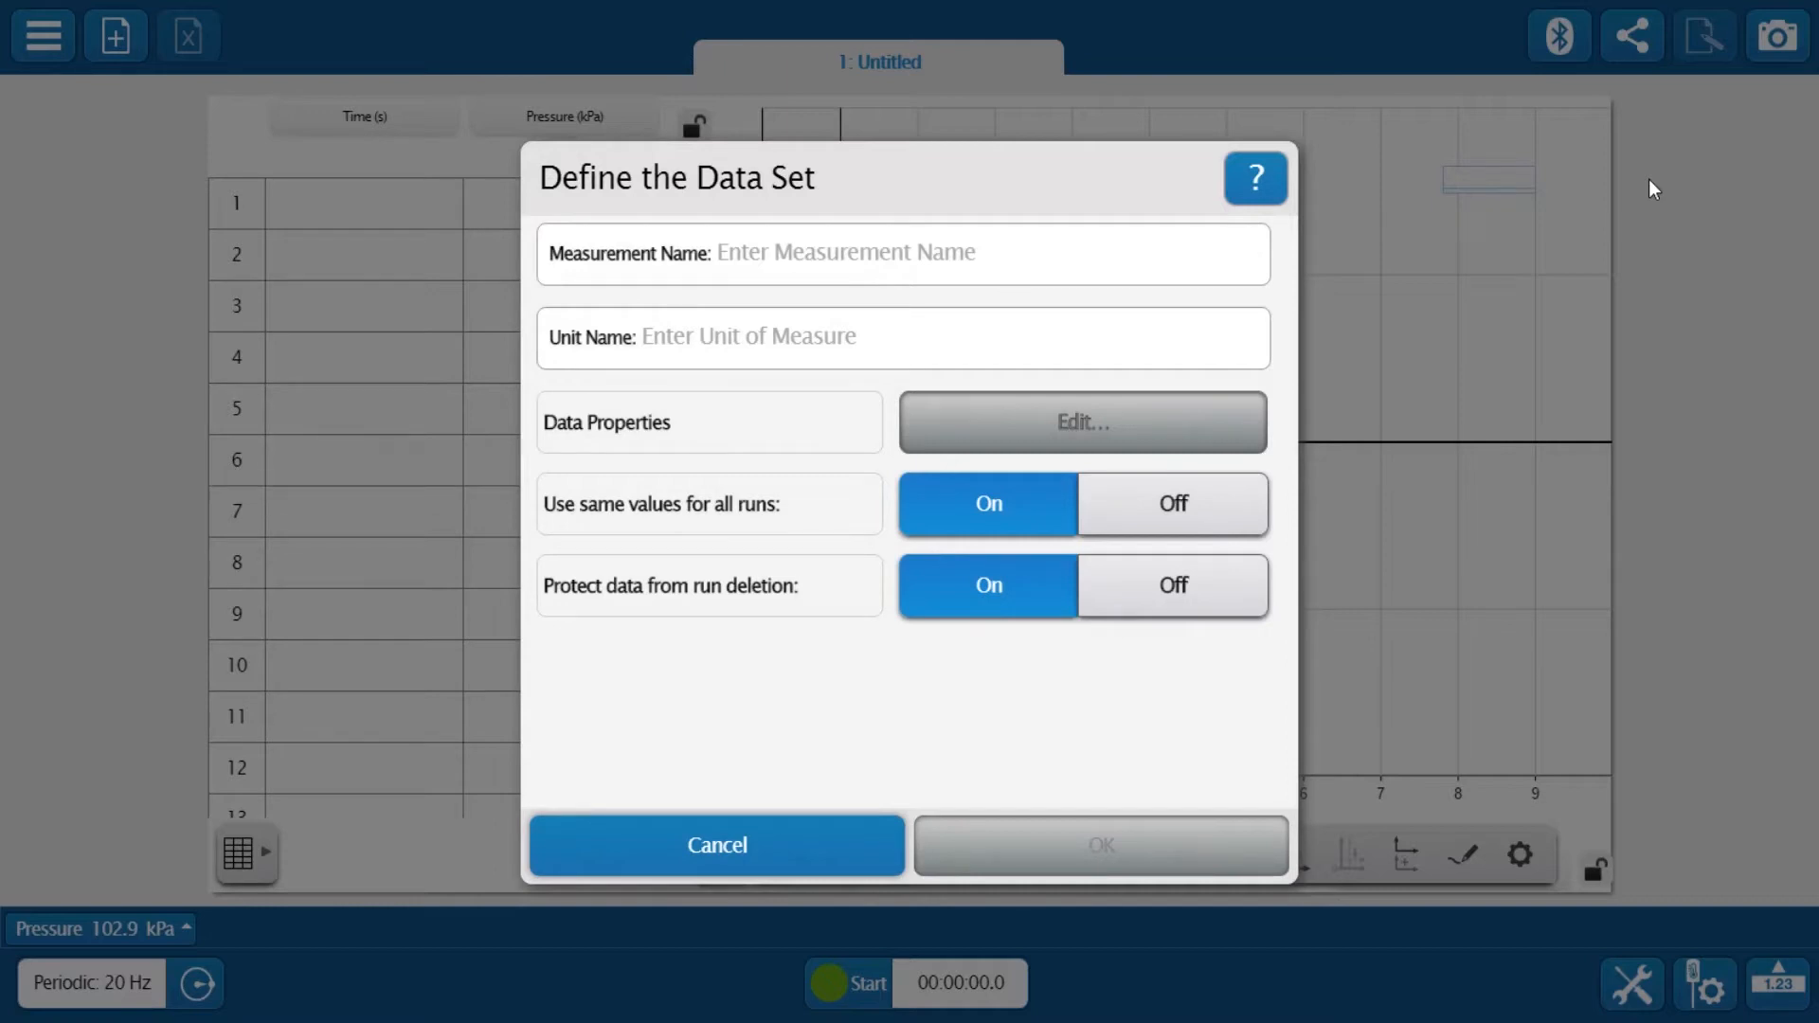
{"action": "left_click", "coordinate": [768, 257]}
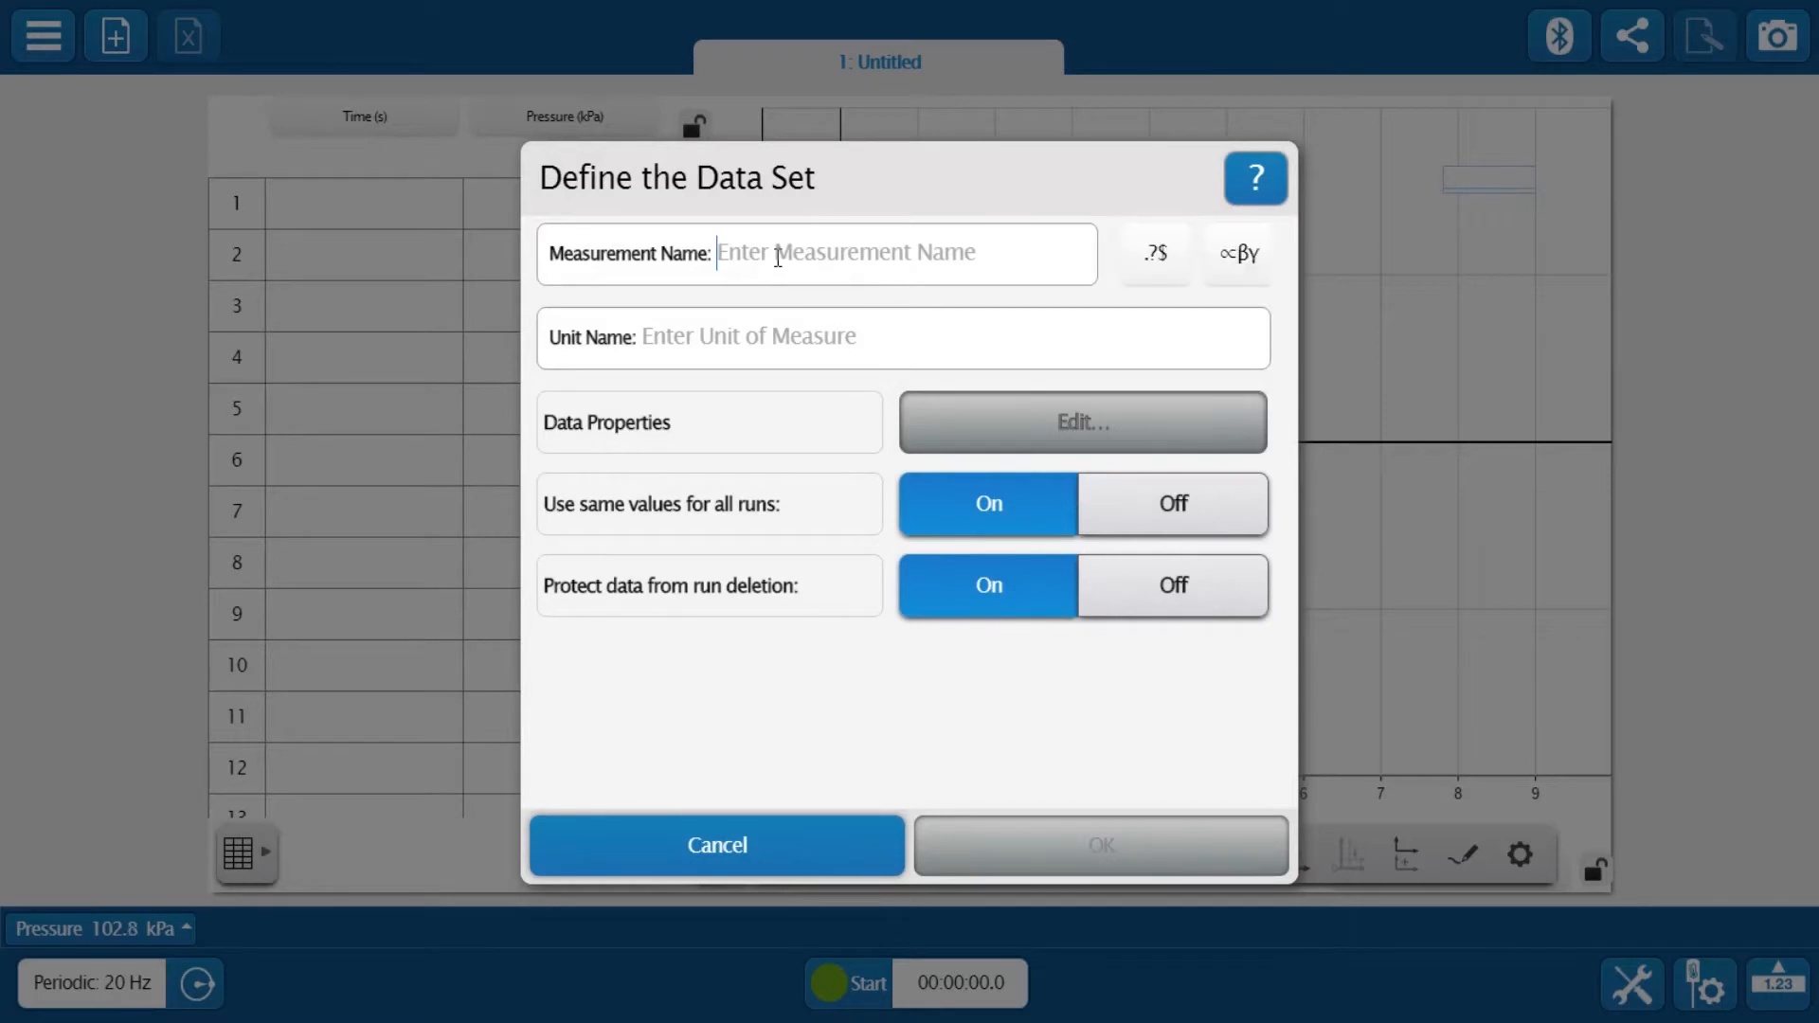
{"action": "type", "text": "Volume"}
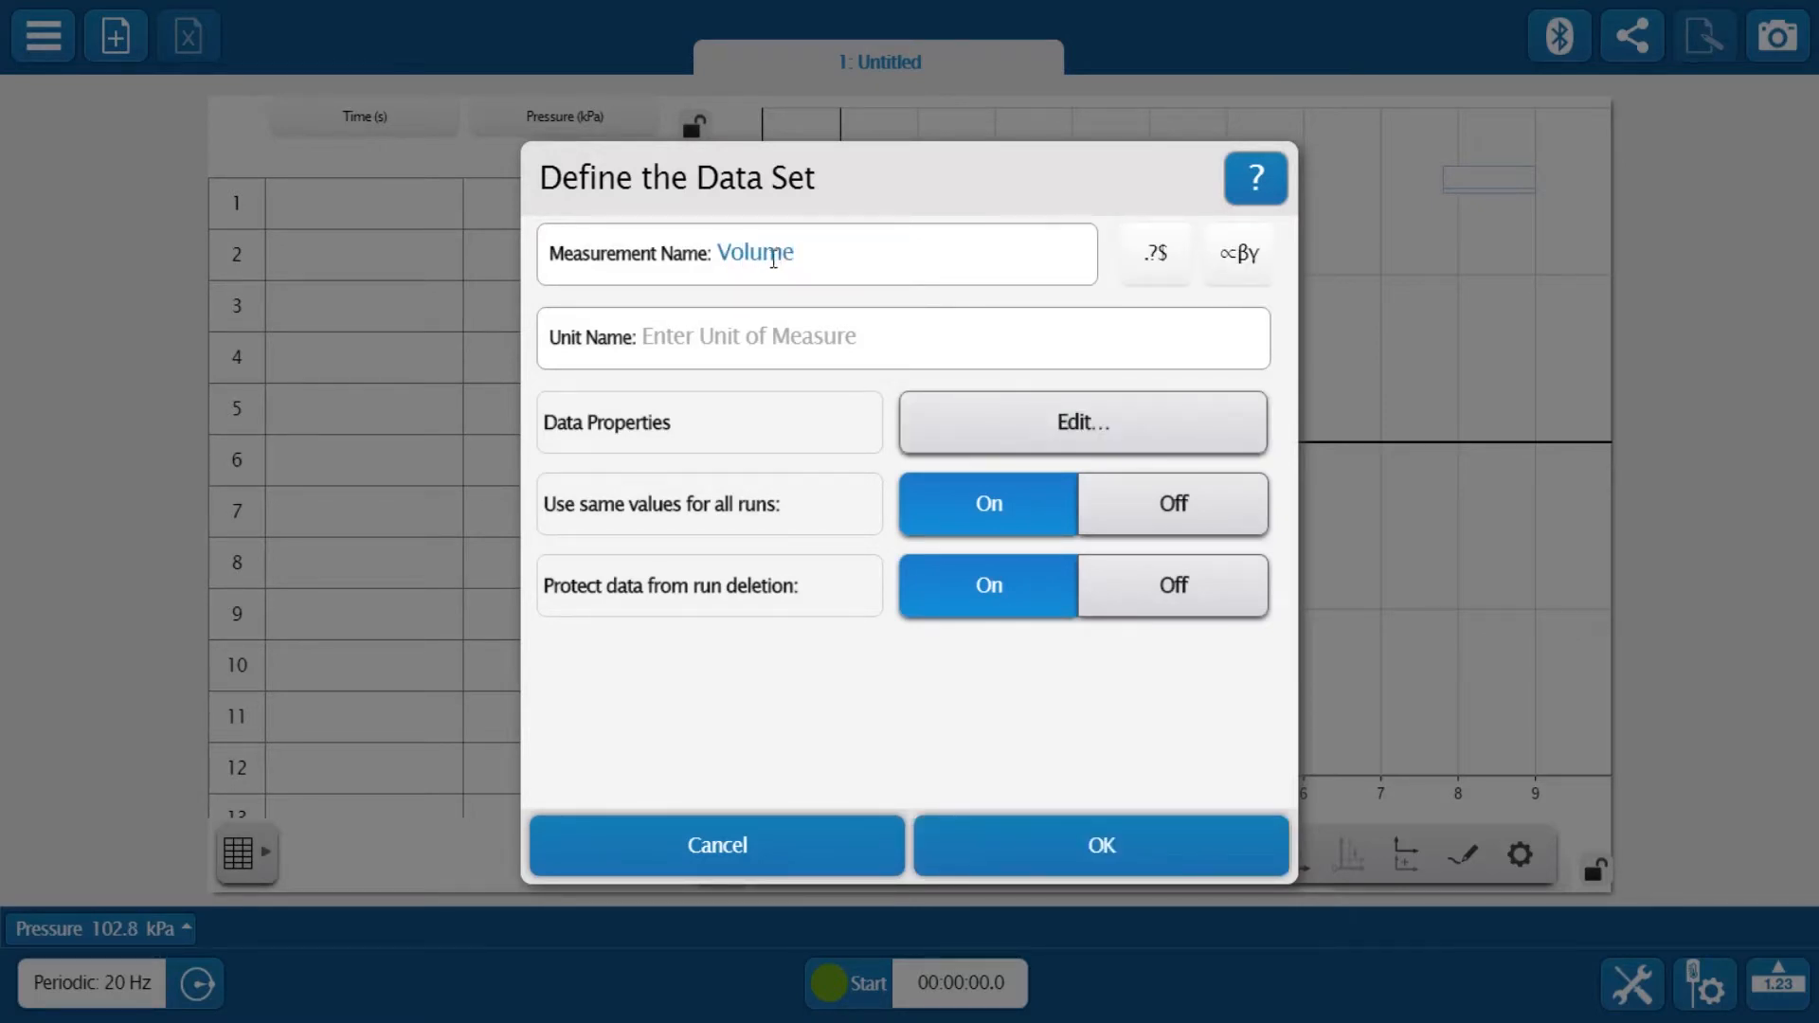
{"action": "left_click", "coordinate": [755, 338]}
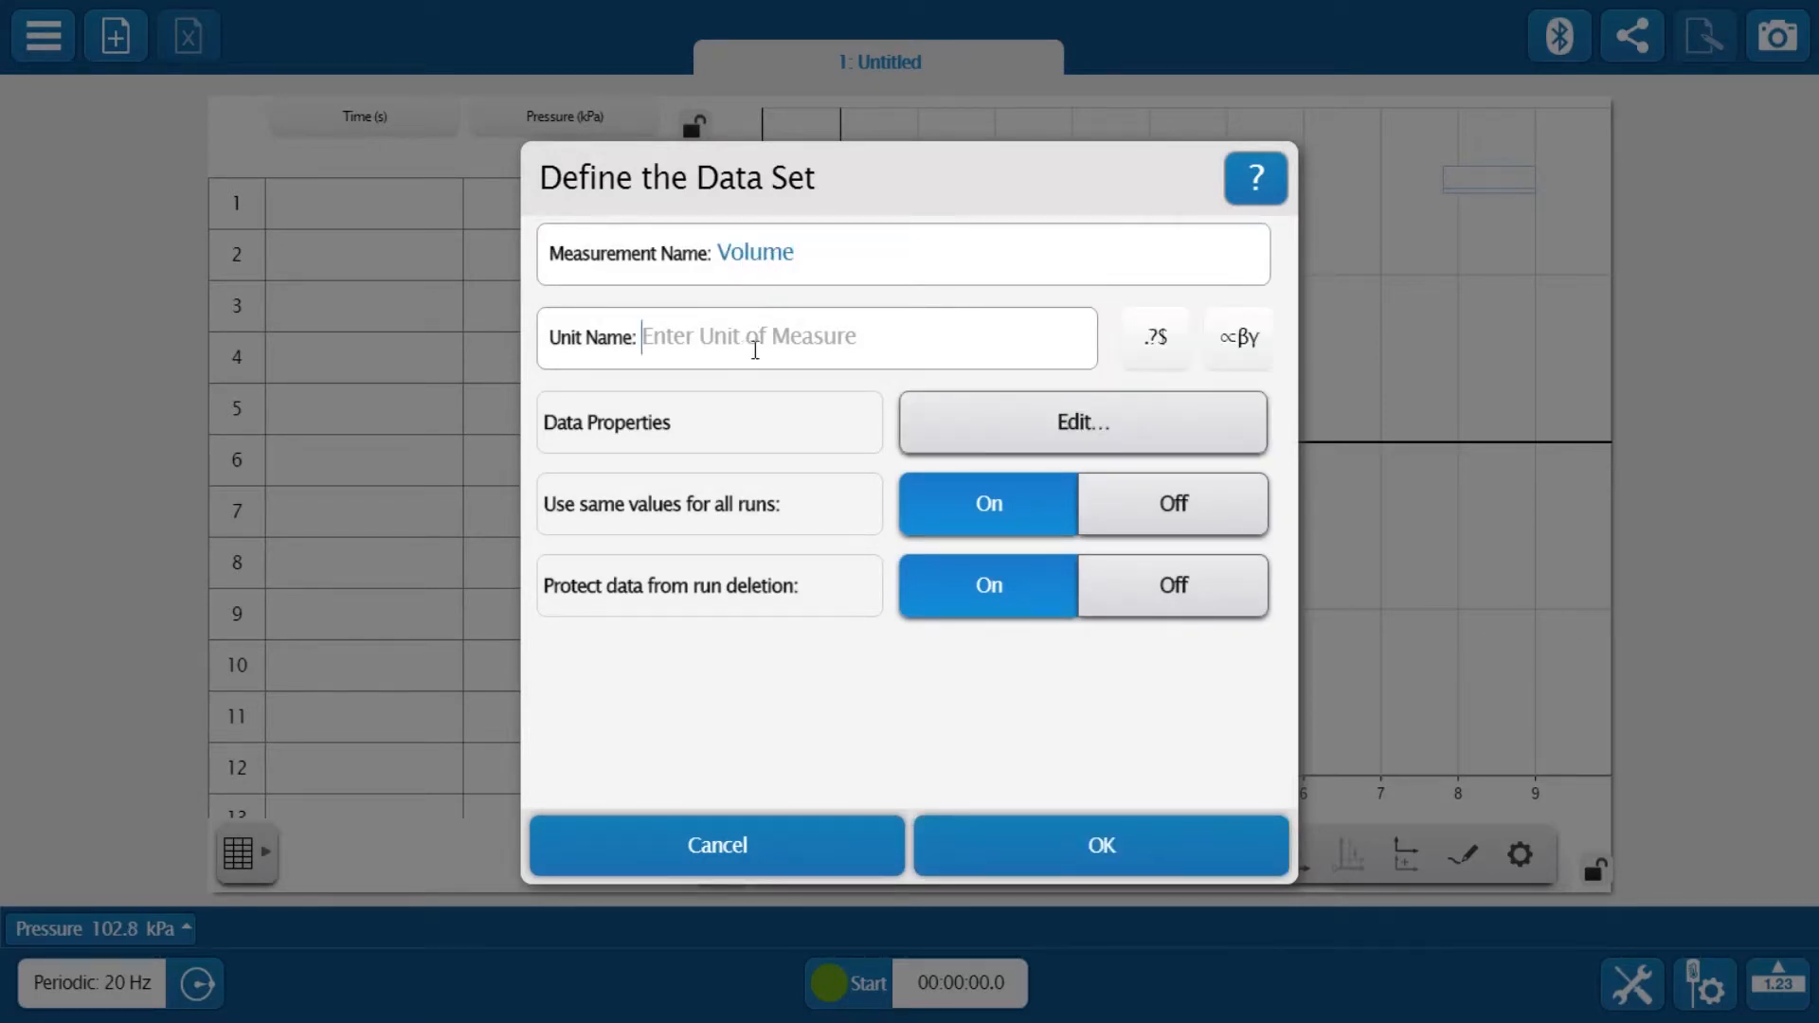
{"action": "type", "text": "mL"}
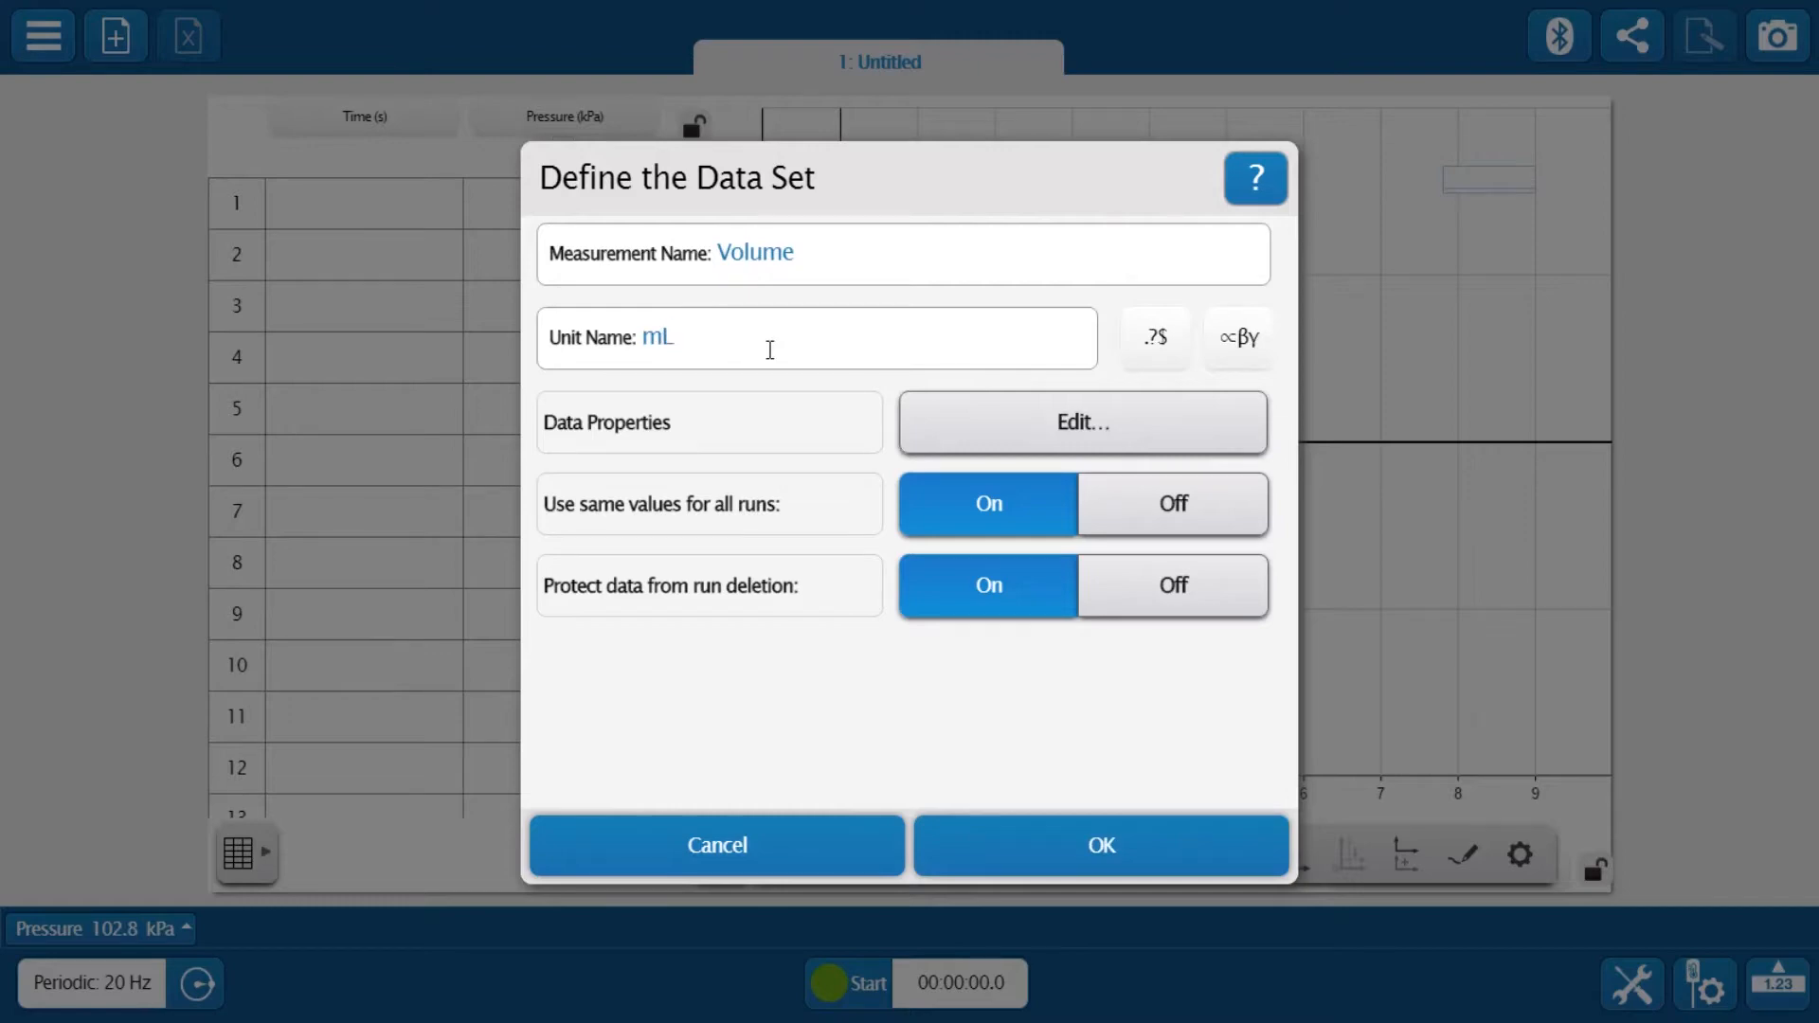
{"action": "left_click", "coordinate": [1043, 851]}
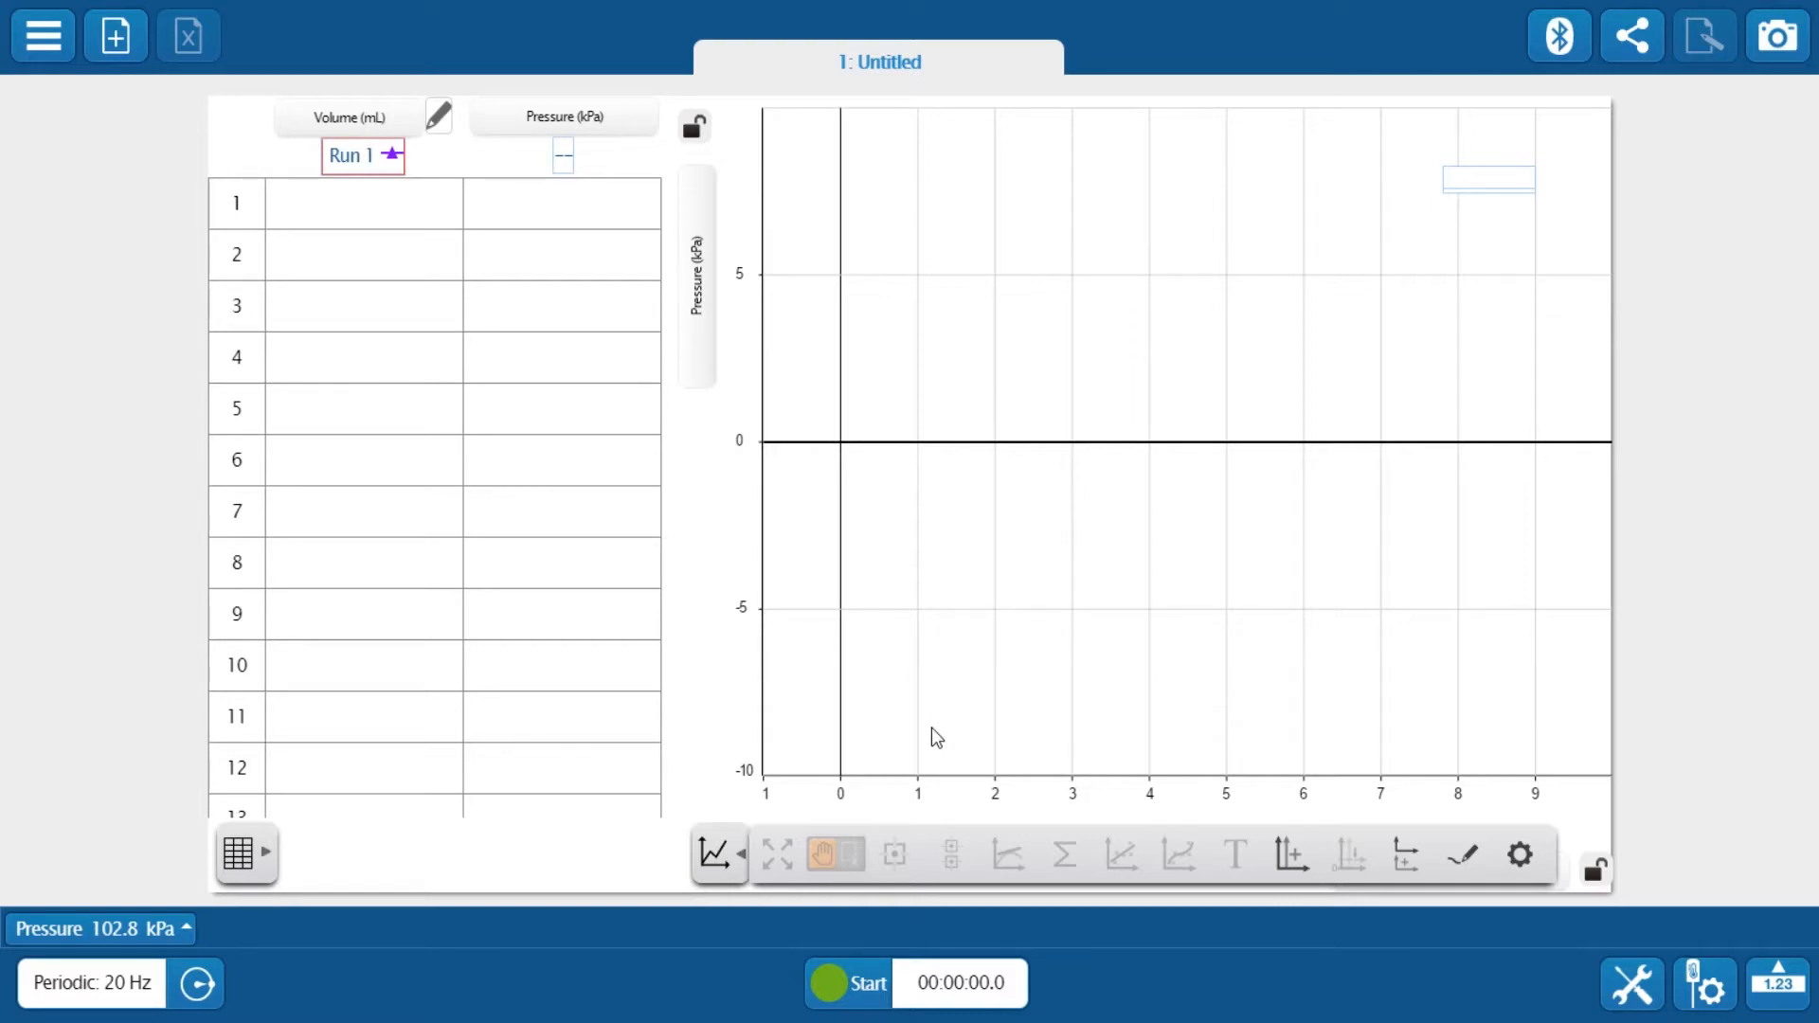
Switch the sampling mode from Periodic to Manual
{"action": "left_click", "coordinate": [199, 985]}
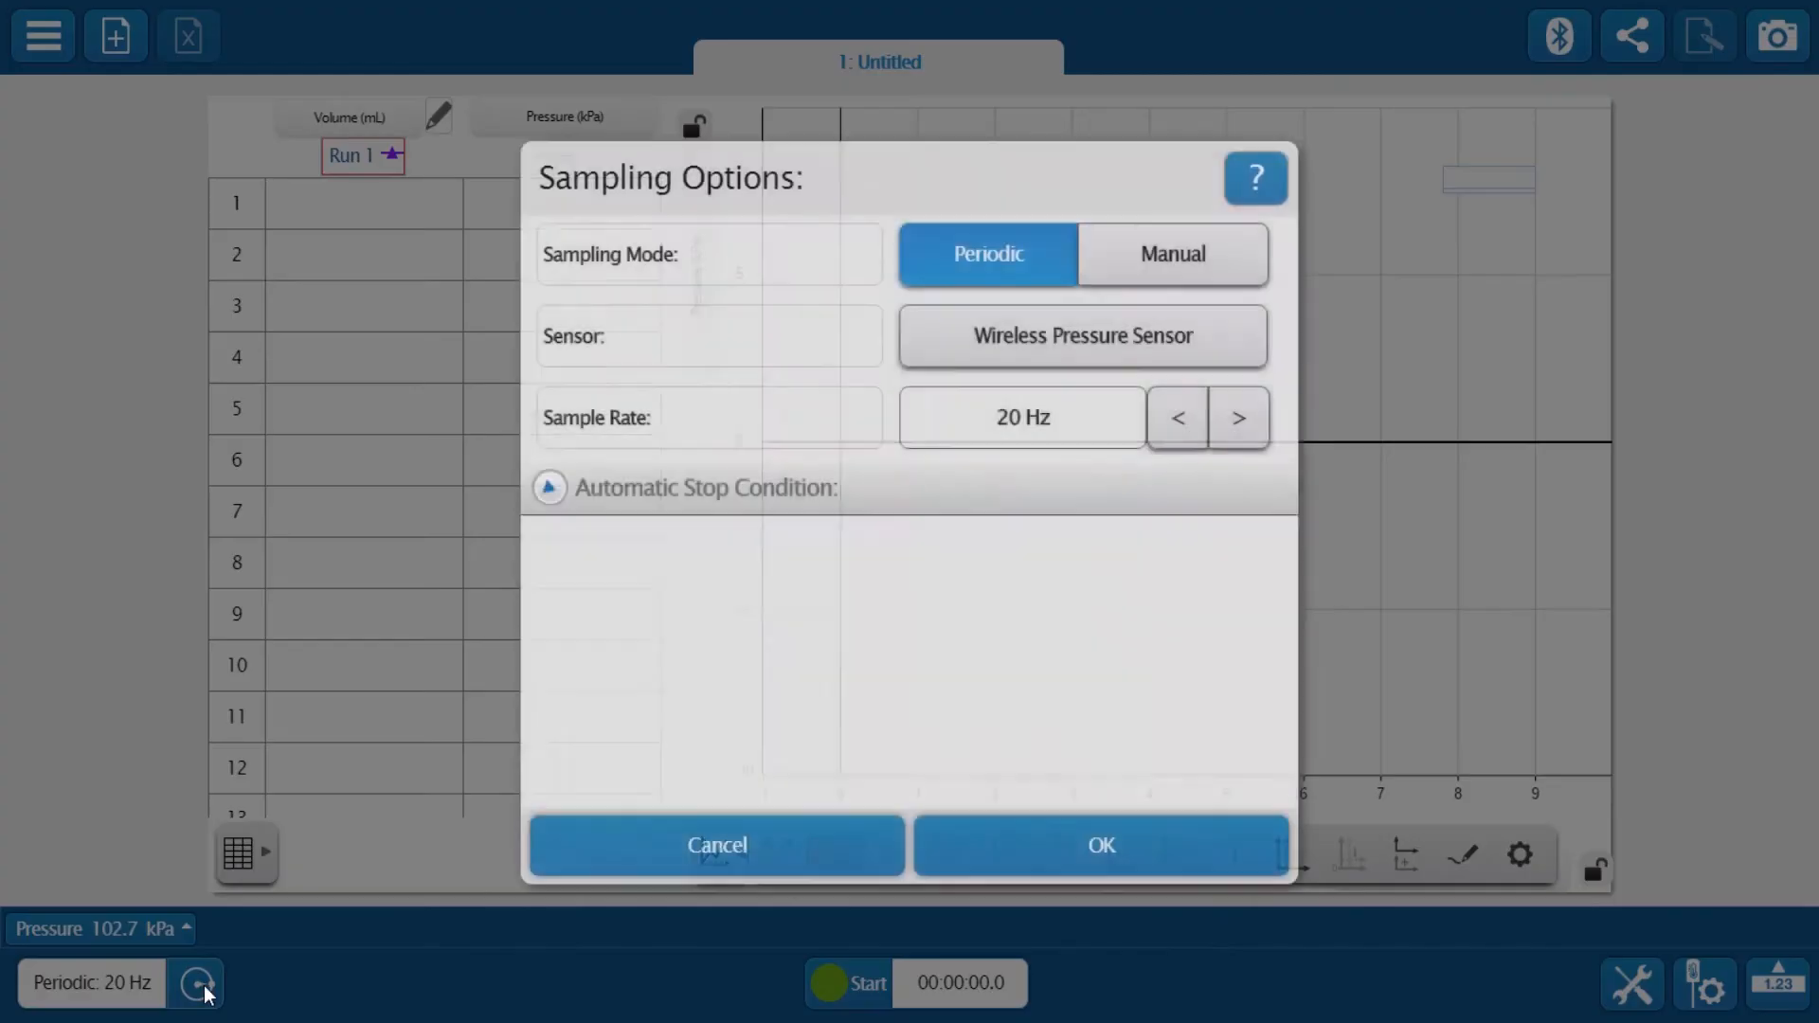
{"action": "left_click", "coordinate": [1121, 284]}
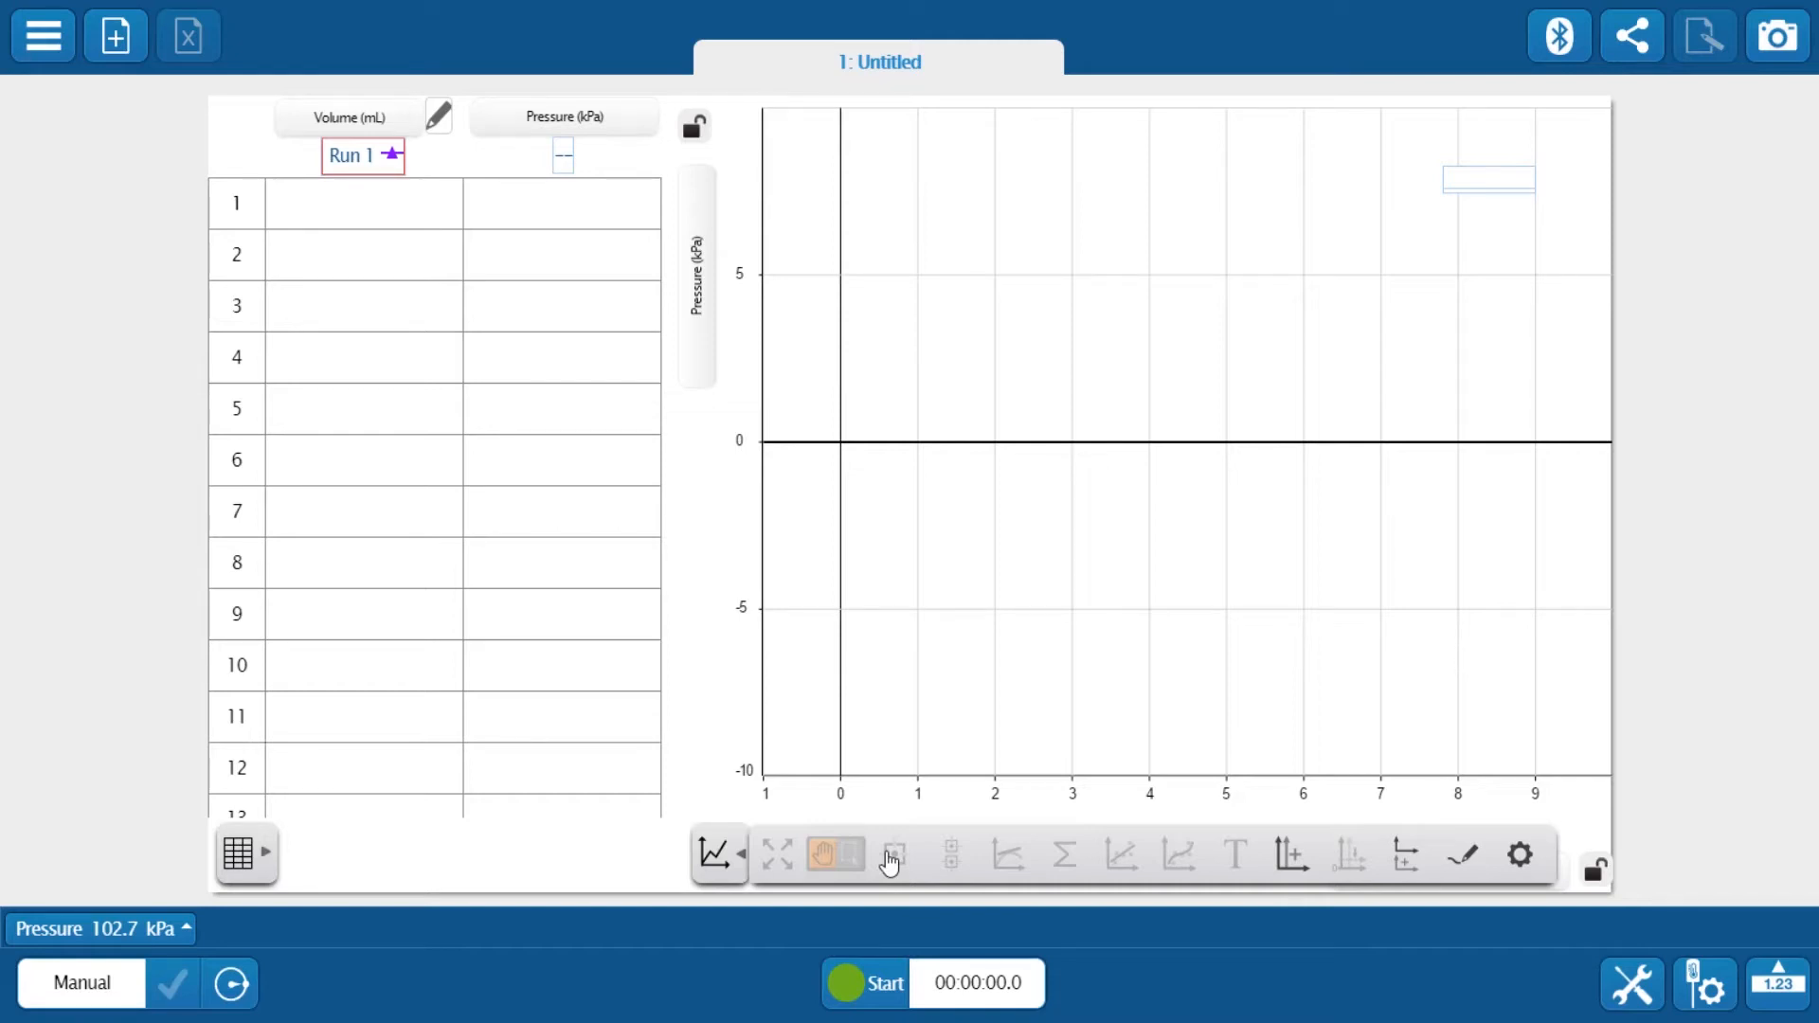
Enter the volumes 60, 55, 50, 45, 40, 35, 30 and 25 mL in the Volume column
{"action": "left_click", "coordinate": [386, 205]}
{"action": "type", "text": "60.00"}
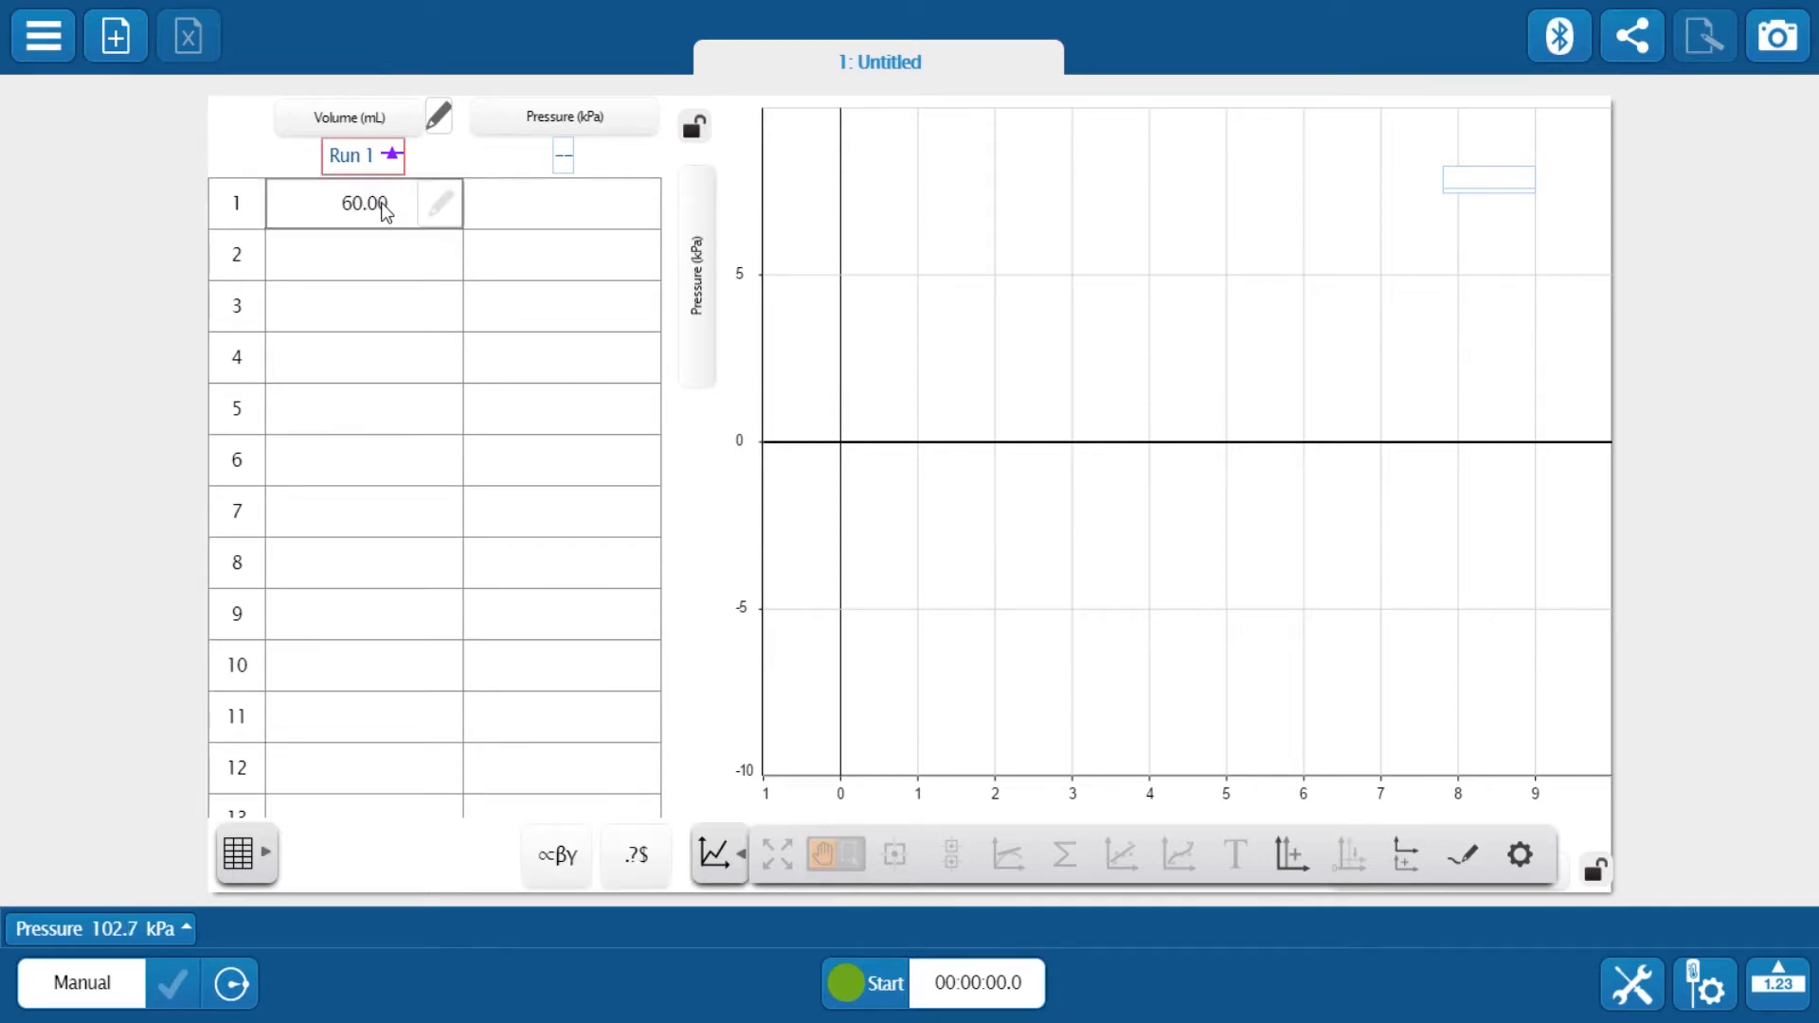
{"action": "key", "text": "Return"}
{"action": "type", "text": "55"}
{"action": "key", "text": "Return"}
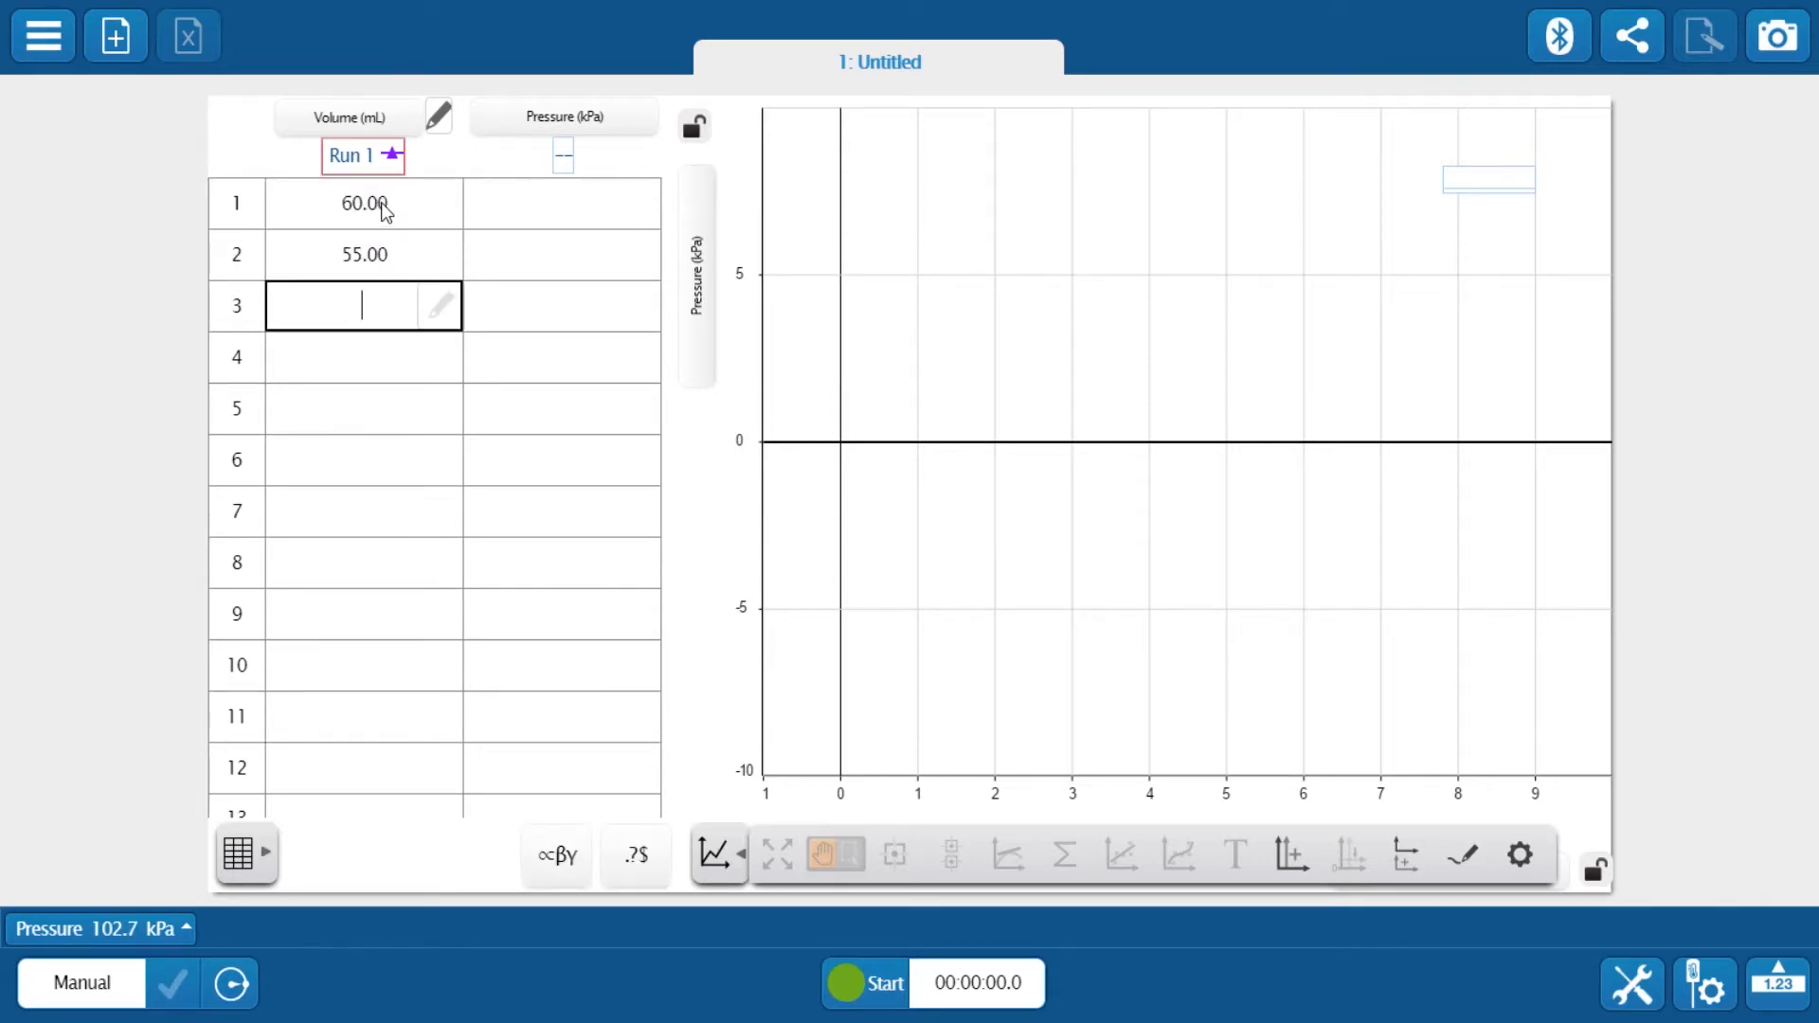
{"action": "type", "text": "50"}
{"action": "key", "text": "Return"}
{"action": "type", "text": "4"}
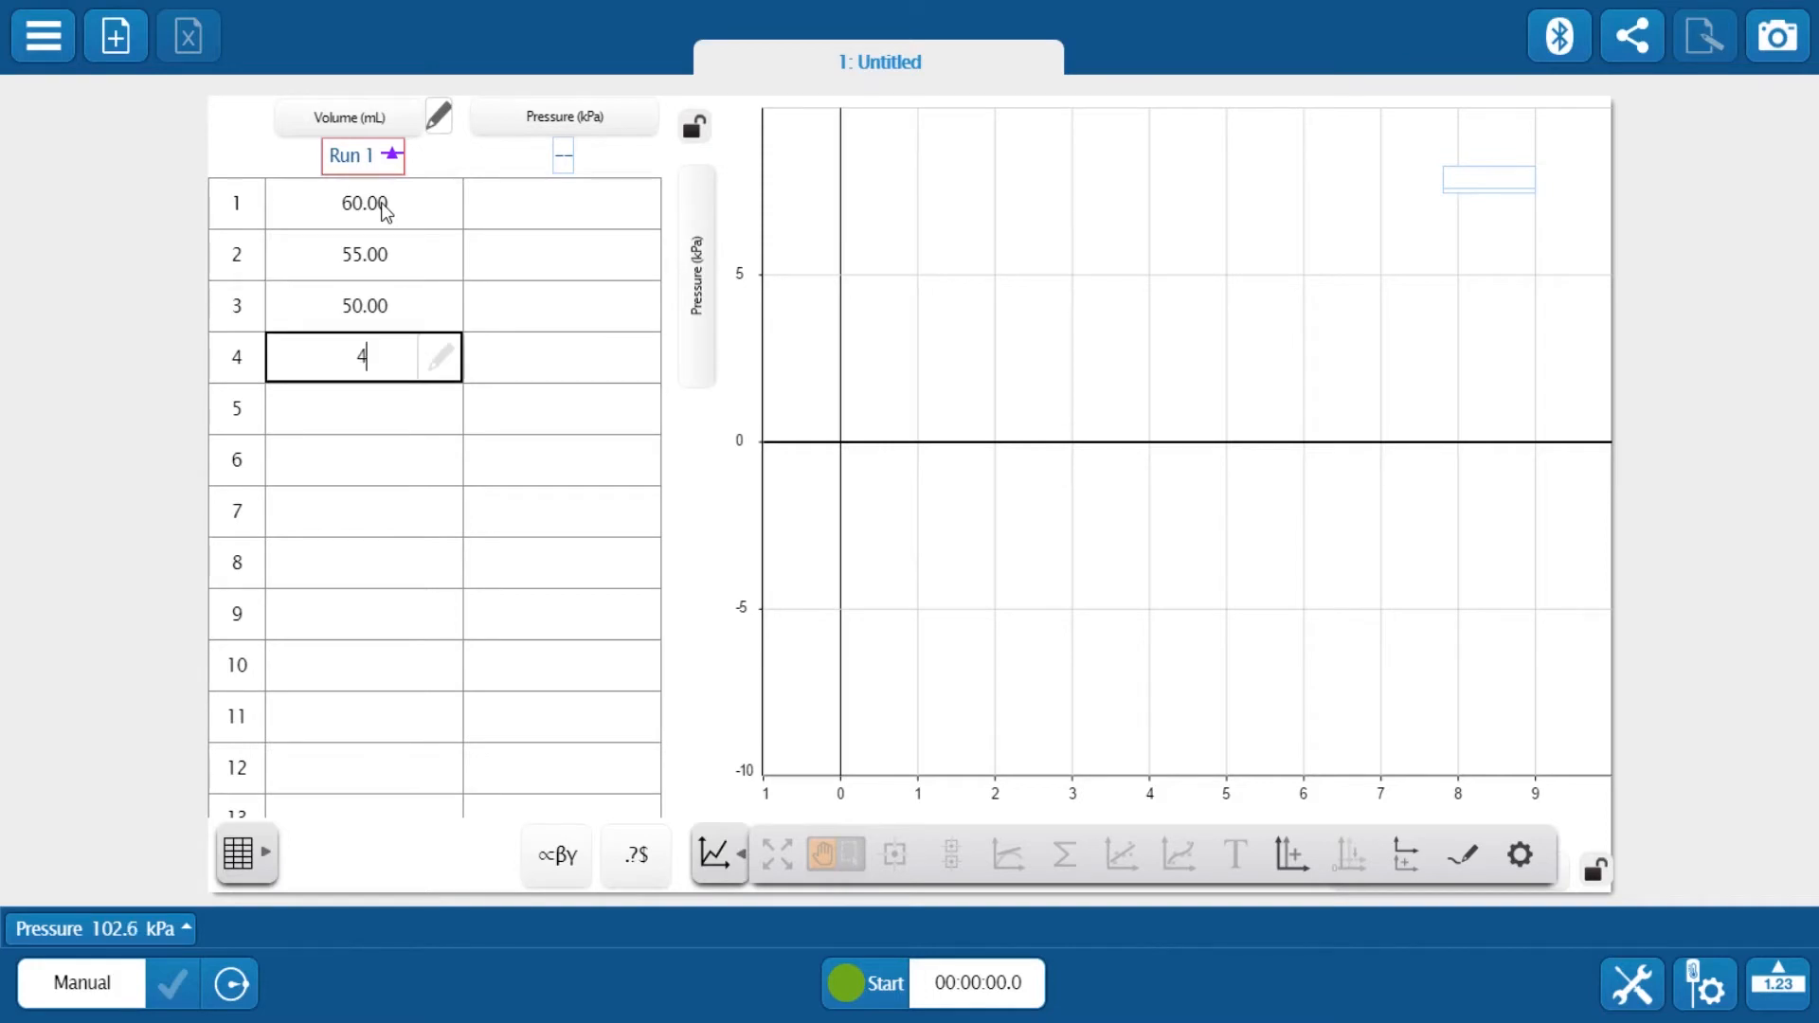
{"action": "type", "text": "5"}
{"action": "key", "text": "Return"}
{"action": "type", "text": "40"}
{"action": "key", "text": "Return"}
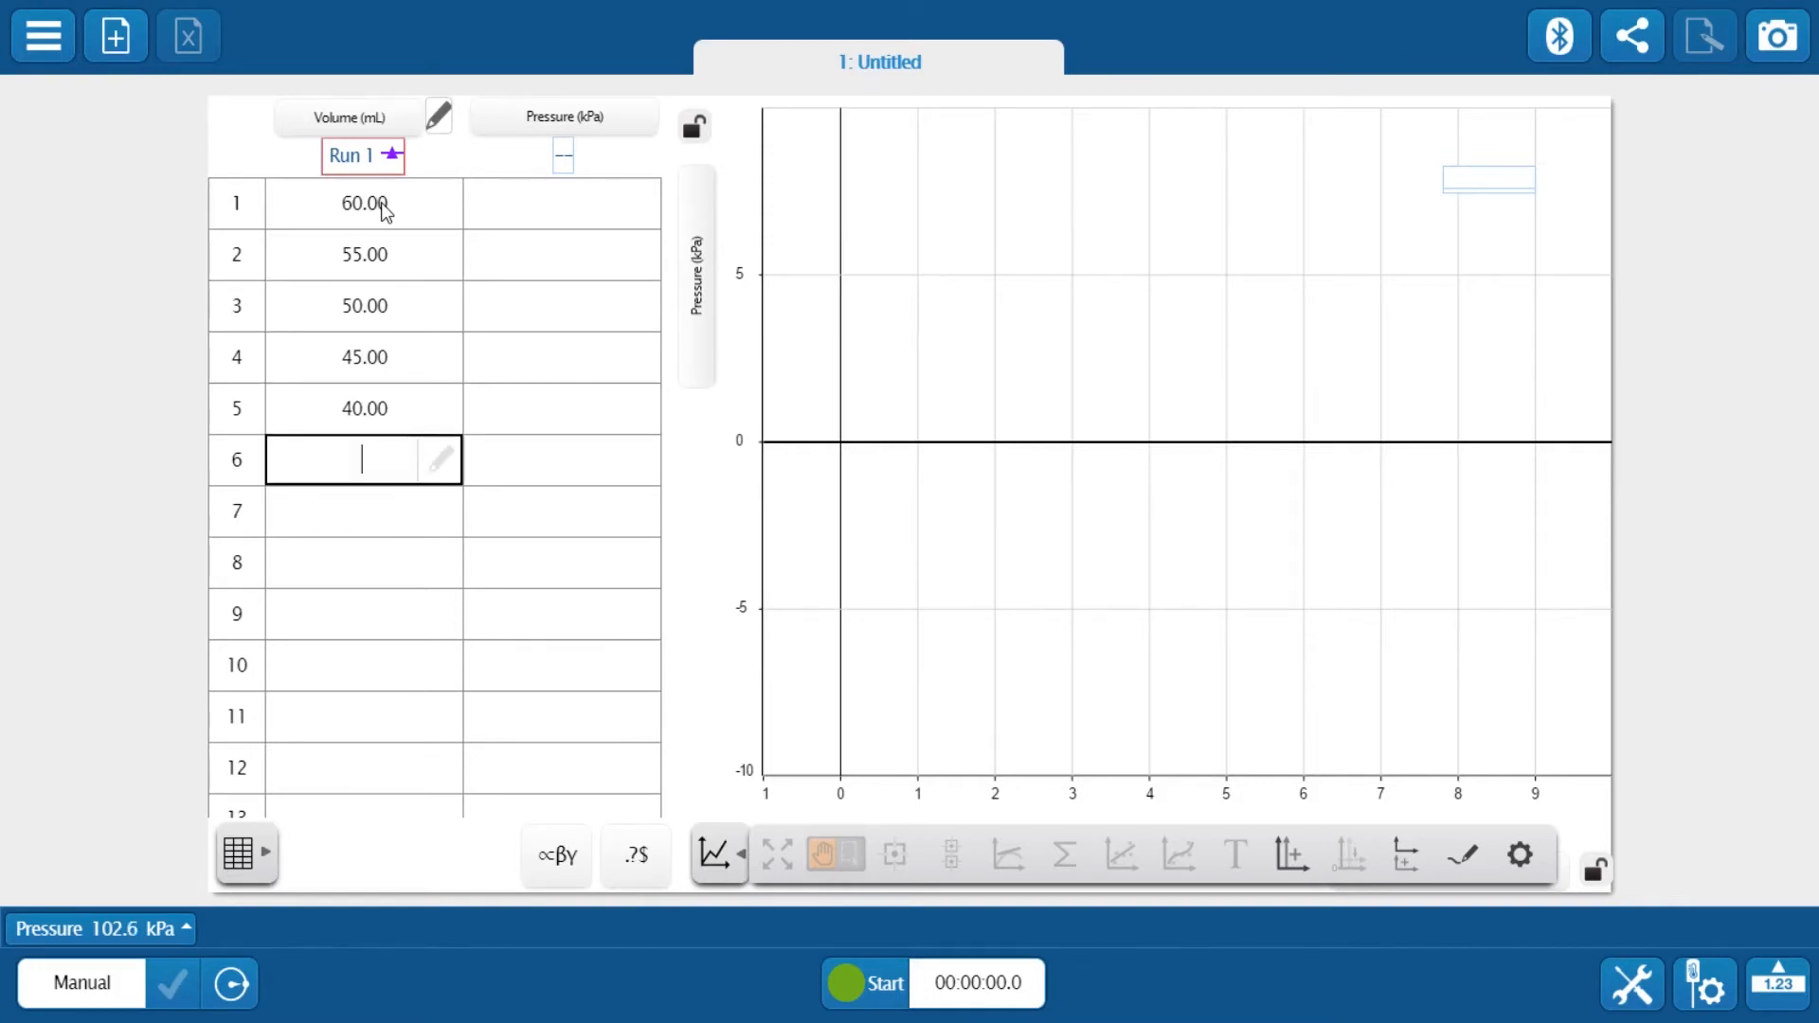
{"action": "type", "text": "35"}
{"action": "key", "text": "Return"}
{"action": "type", "text": "30"}
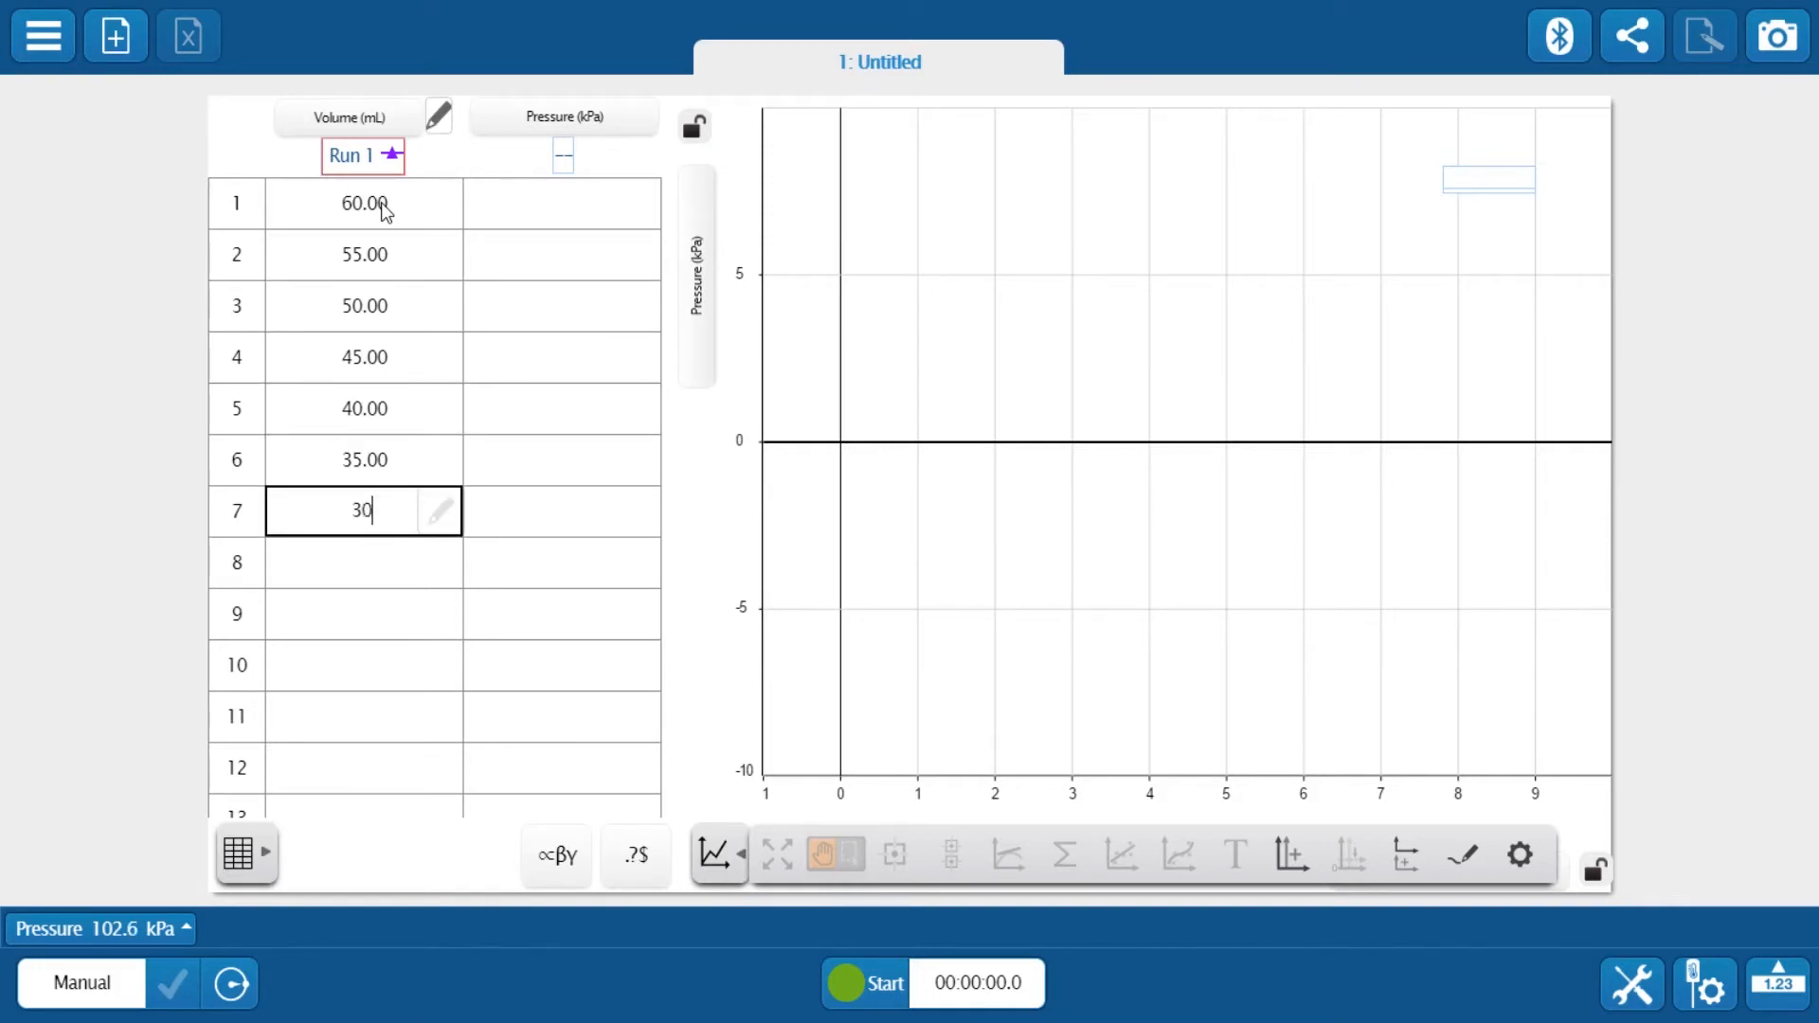
{"action": "key", "text": "Return"}
{"action": "type", "text": "25"}
{"action": "key", "text": "Return"}
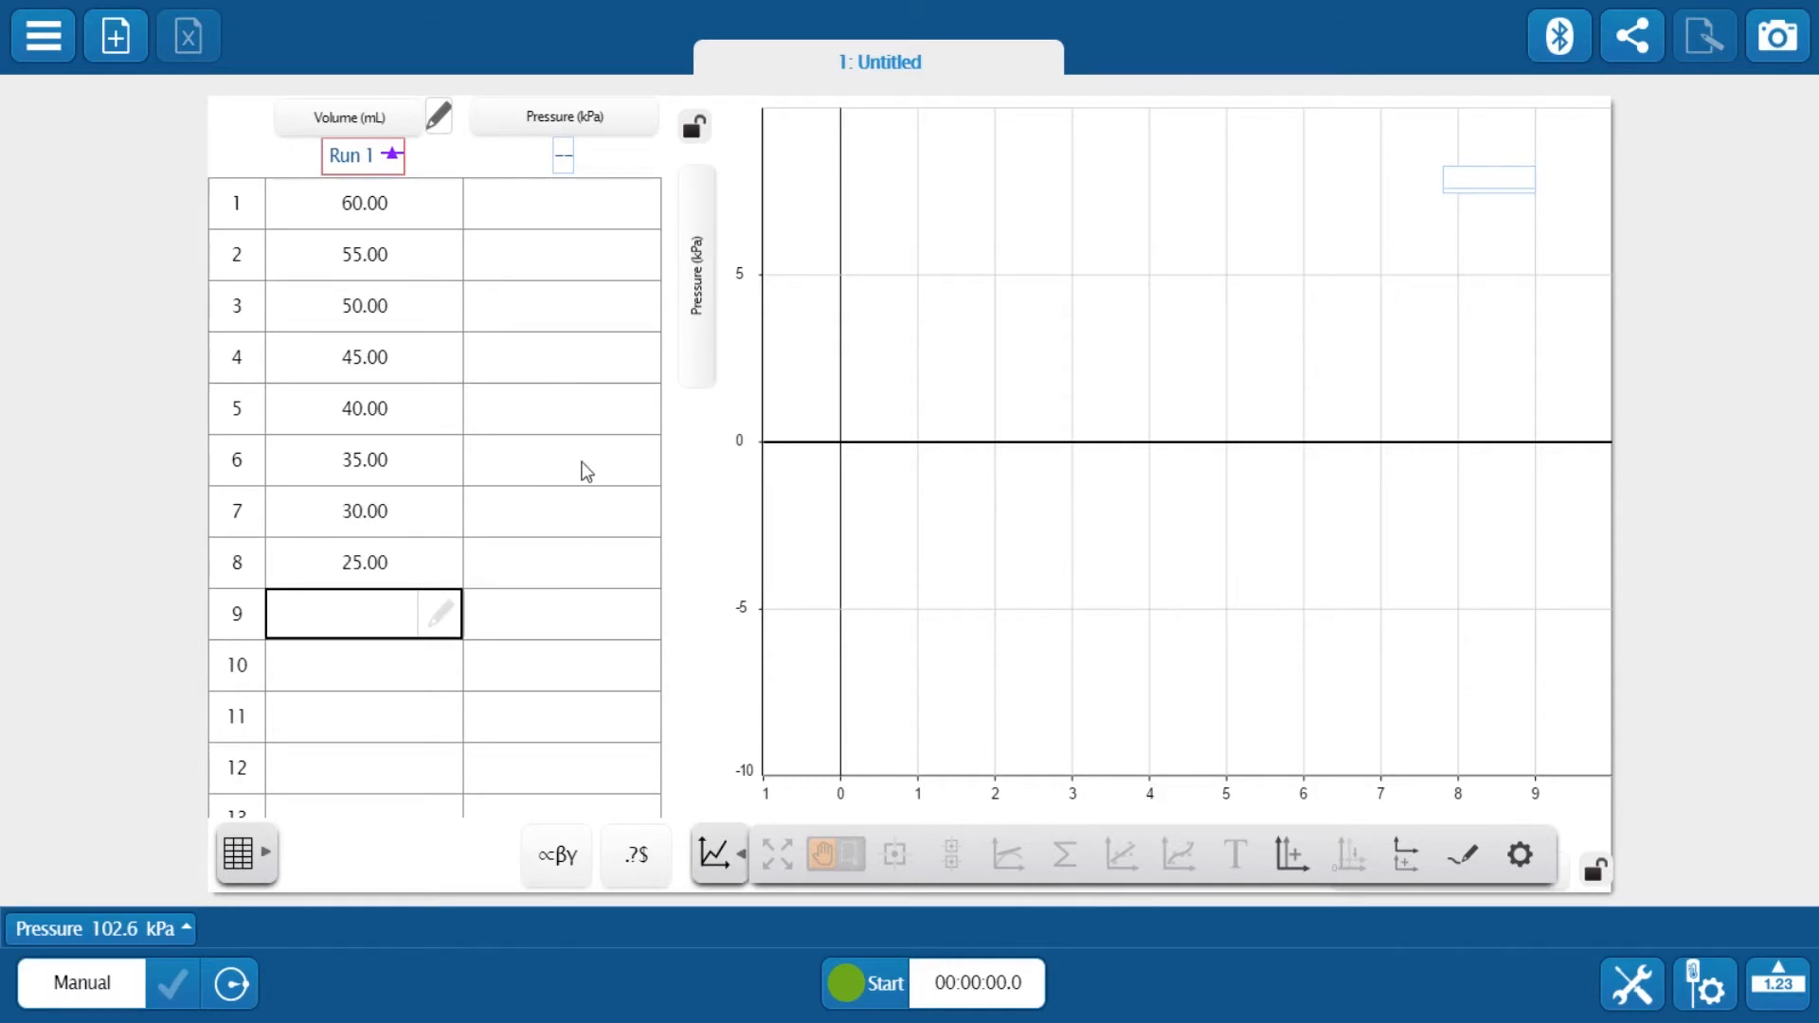
Start manual sampling, keep pressure readings for the first two volumes, and stop recording
{"action": "left_click", "coordinate": [883, 999]}
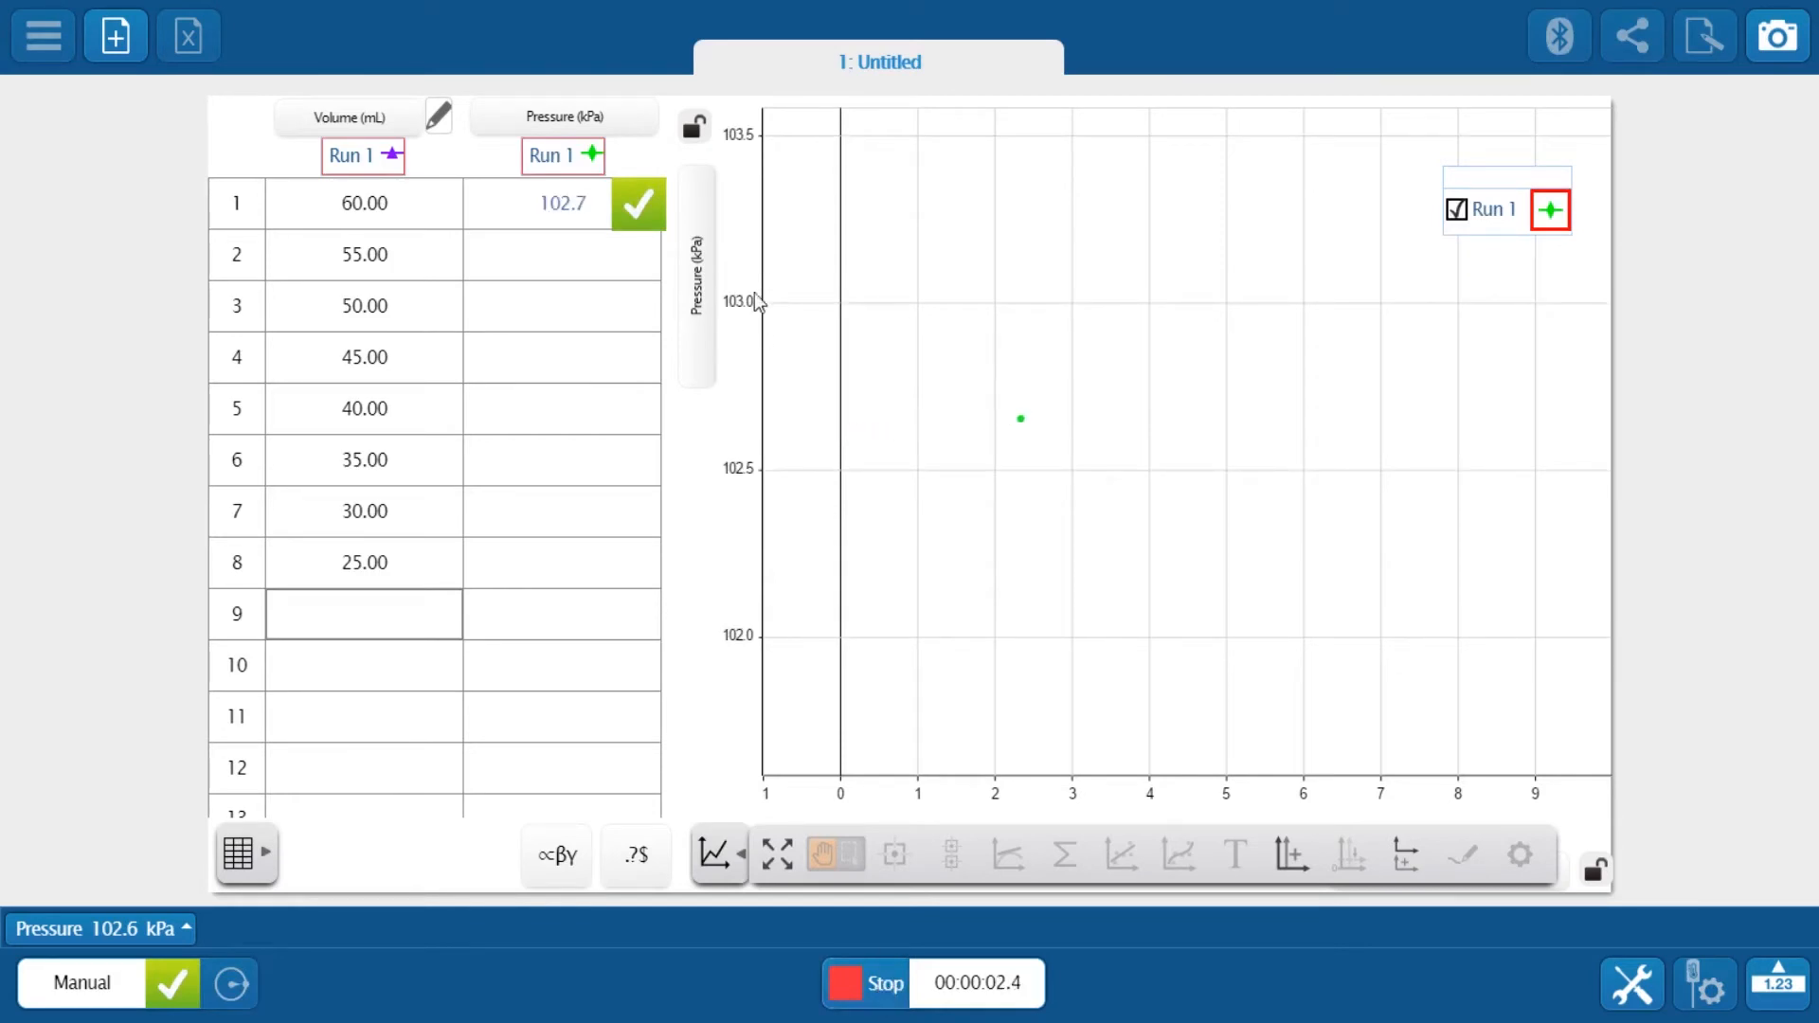
{"action": "left_click", "coordinate": [633, 207]}
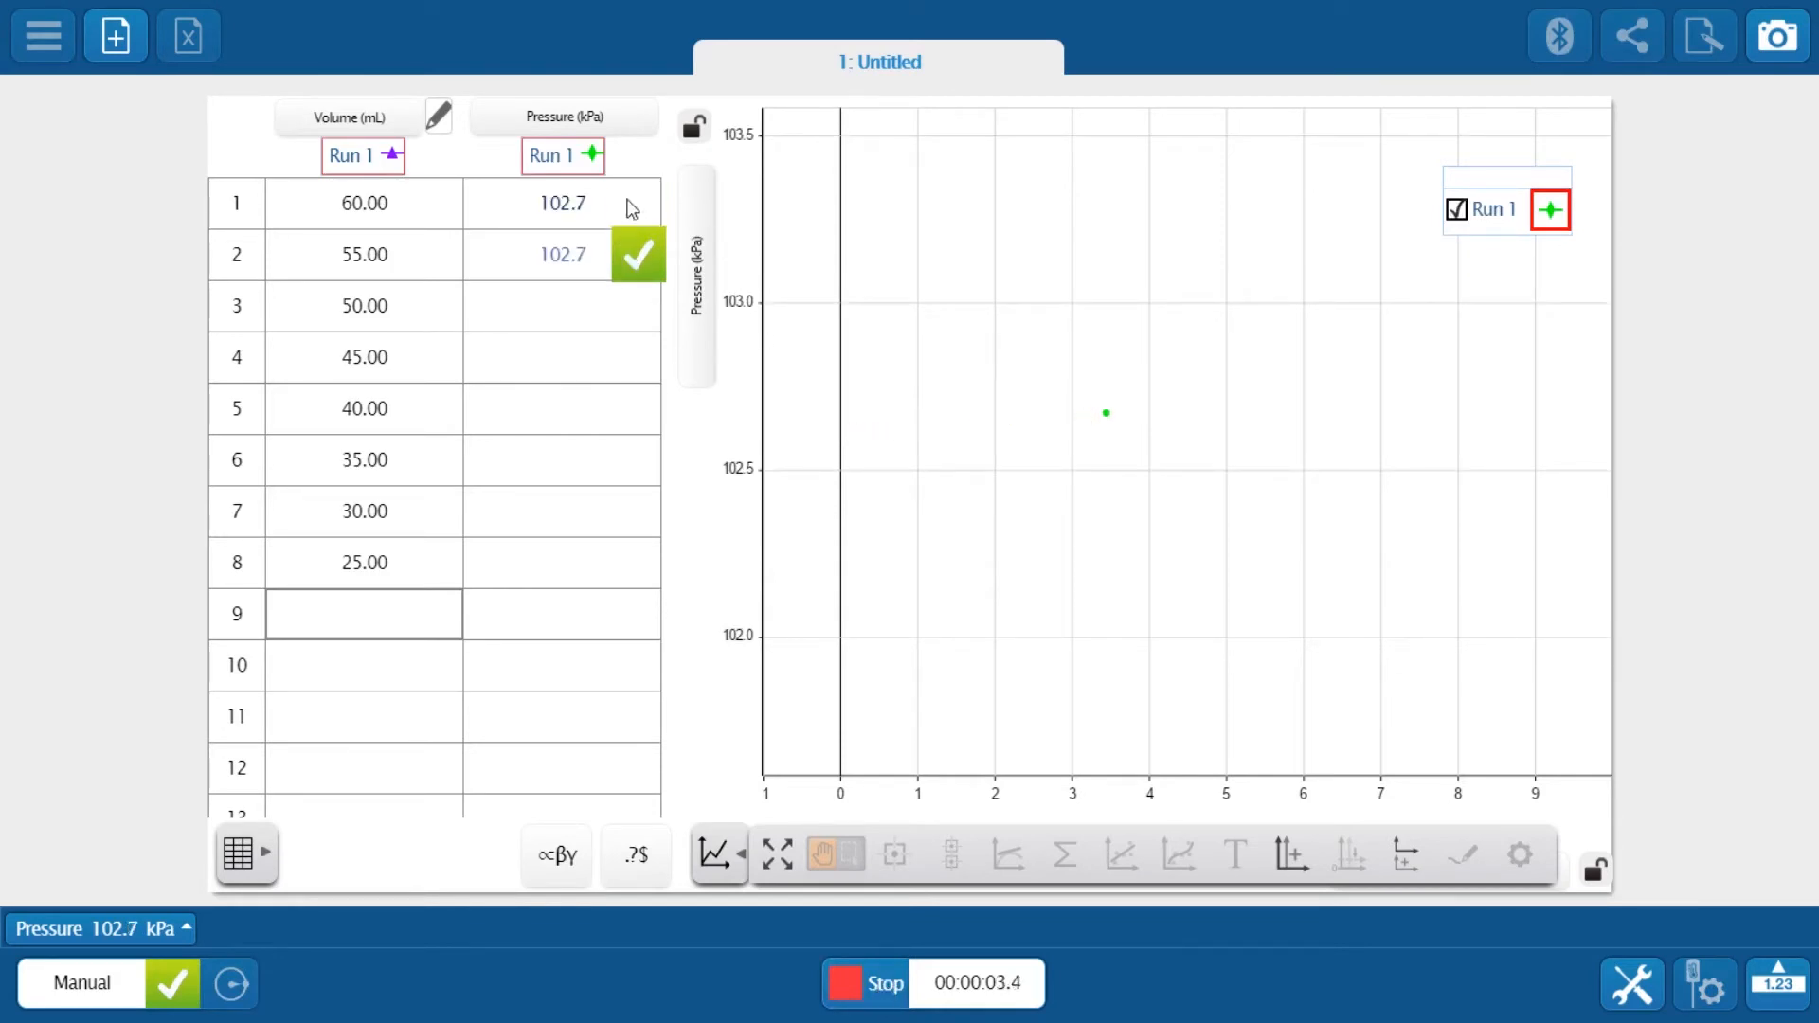
{"action": "left_click", "coordinate": [644, 254]}
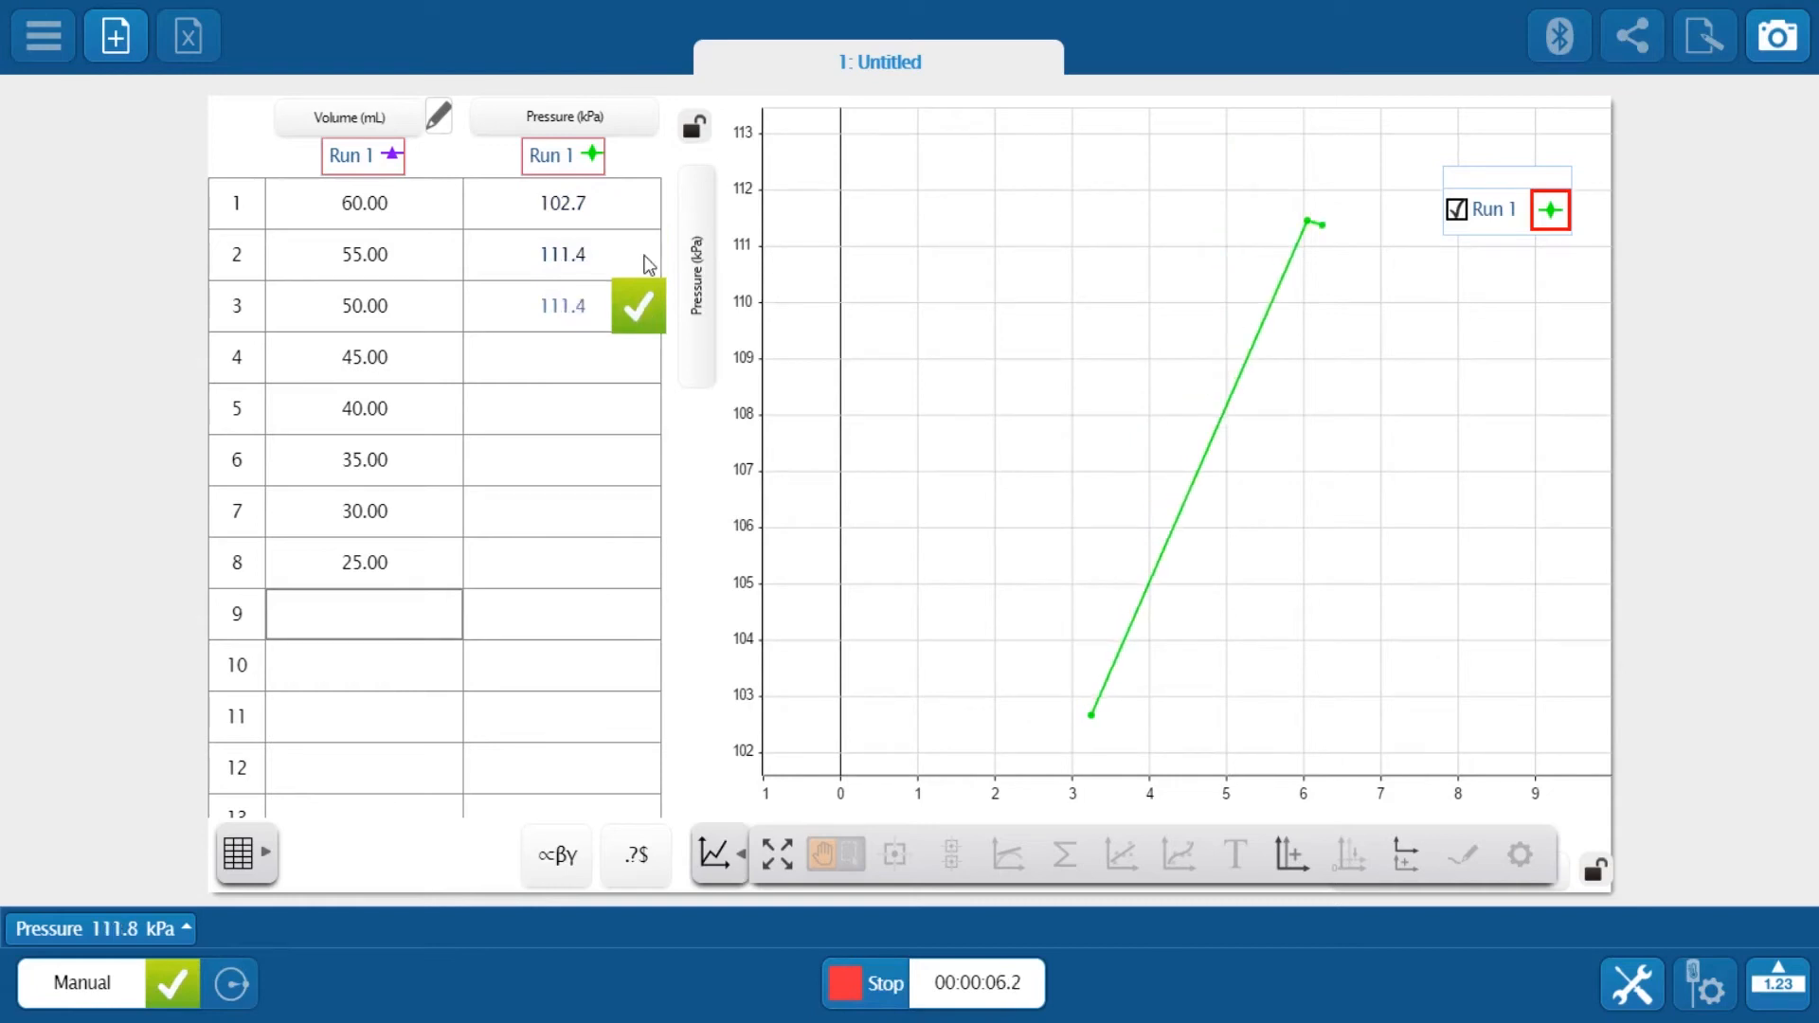
{"action": "left_click", "coordinate": [878, 986]}
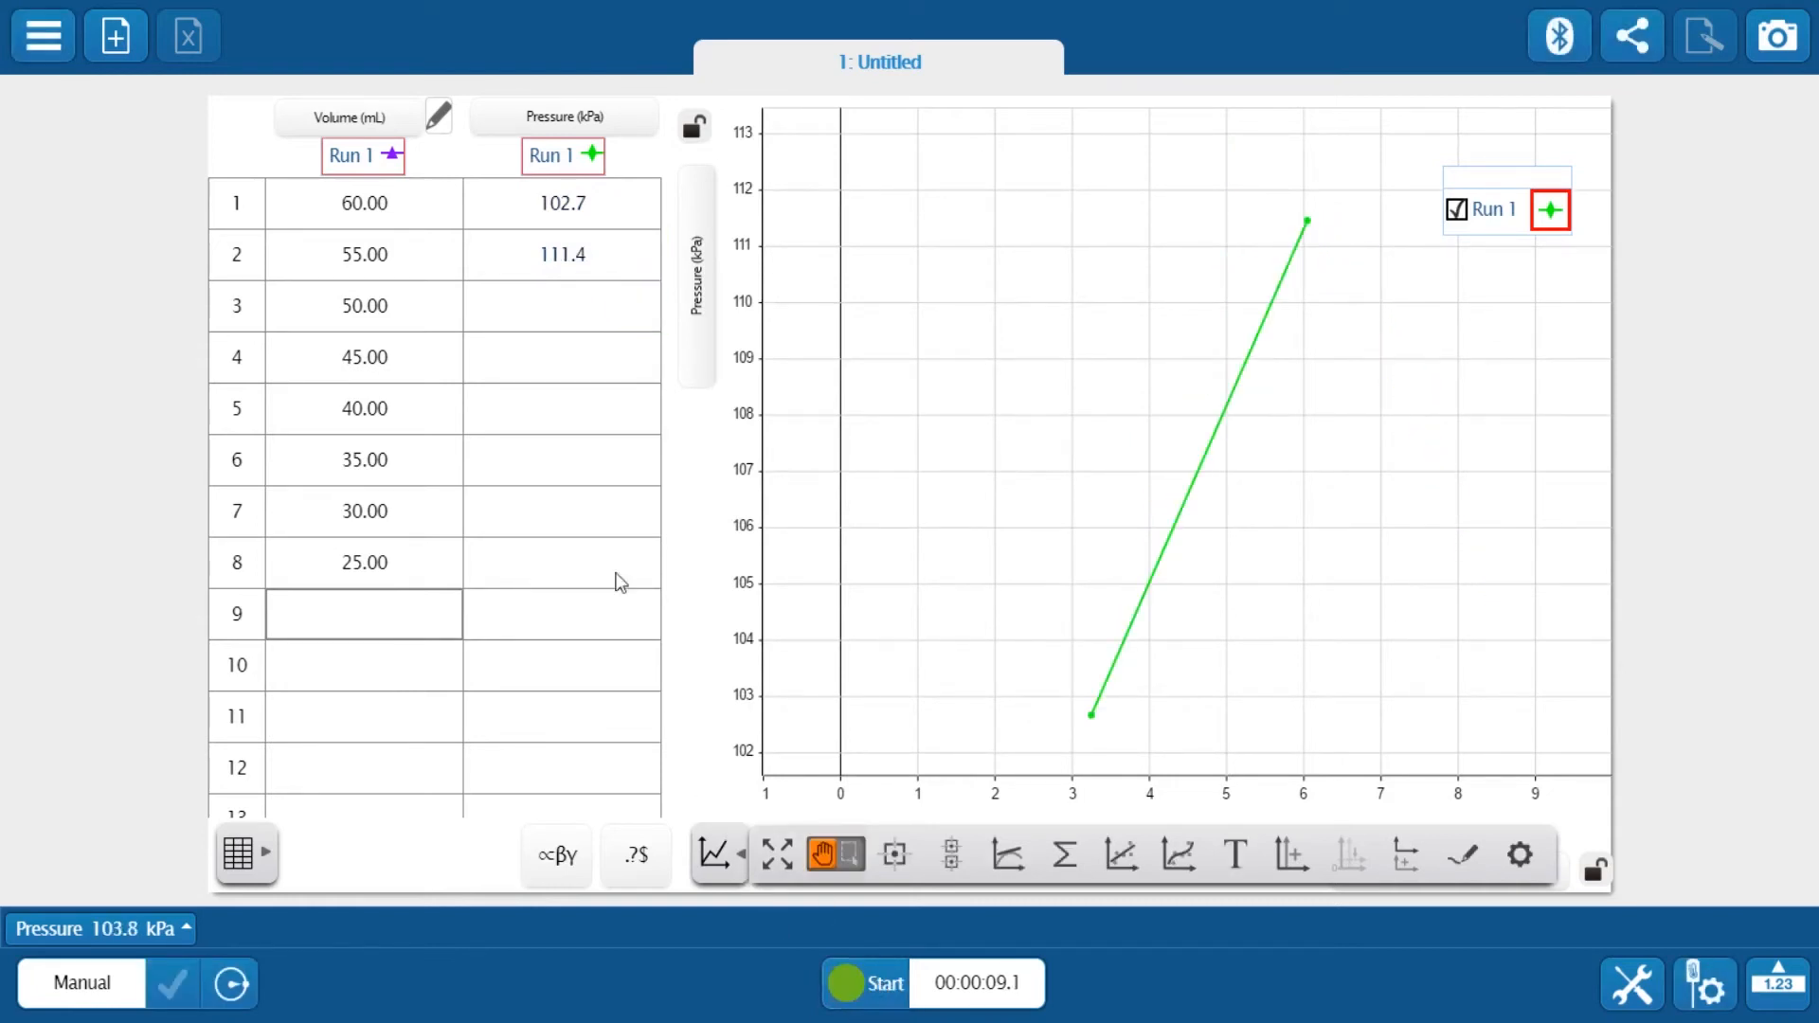
Start a new experiment without saving the current one
{"action": "left_click", "coordinate": [51, 36]}
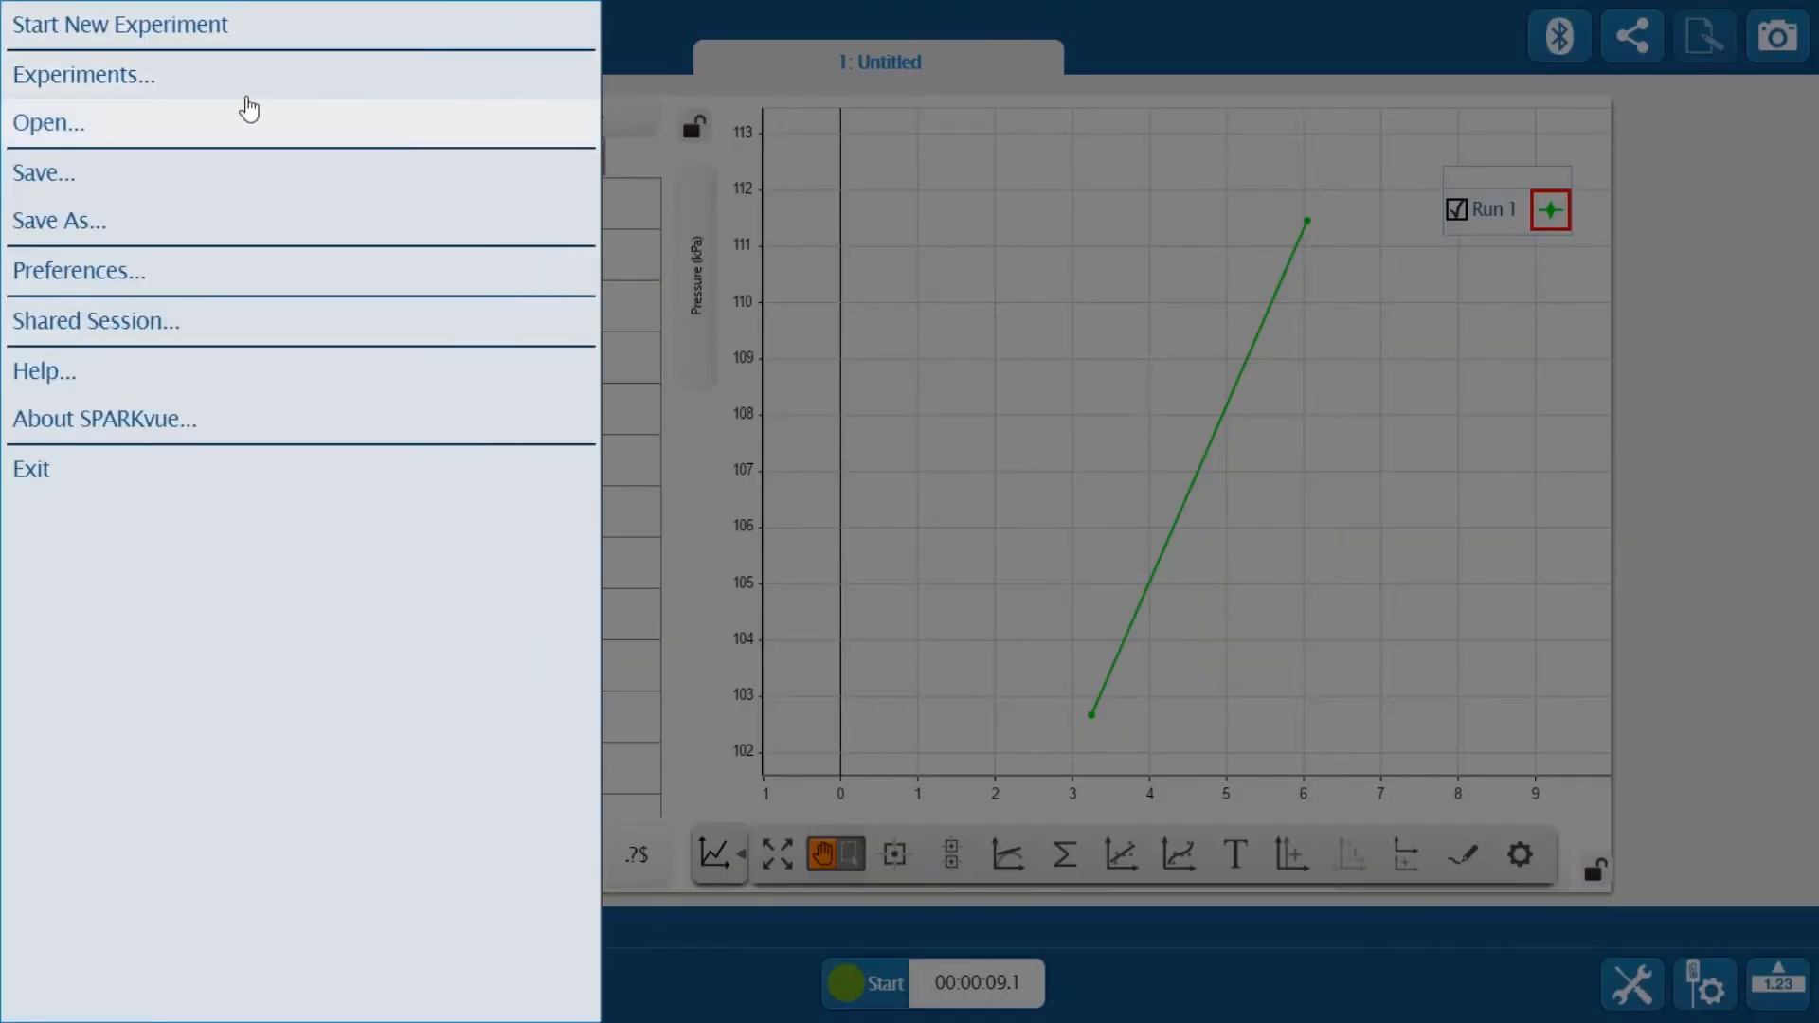
{"action": "left_click", "coordinate": [260, 43]}
{"action": "left_click", "coordinate": [1072, 591]}
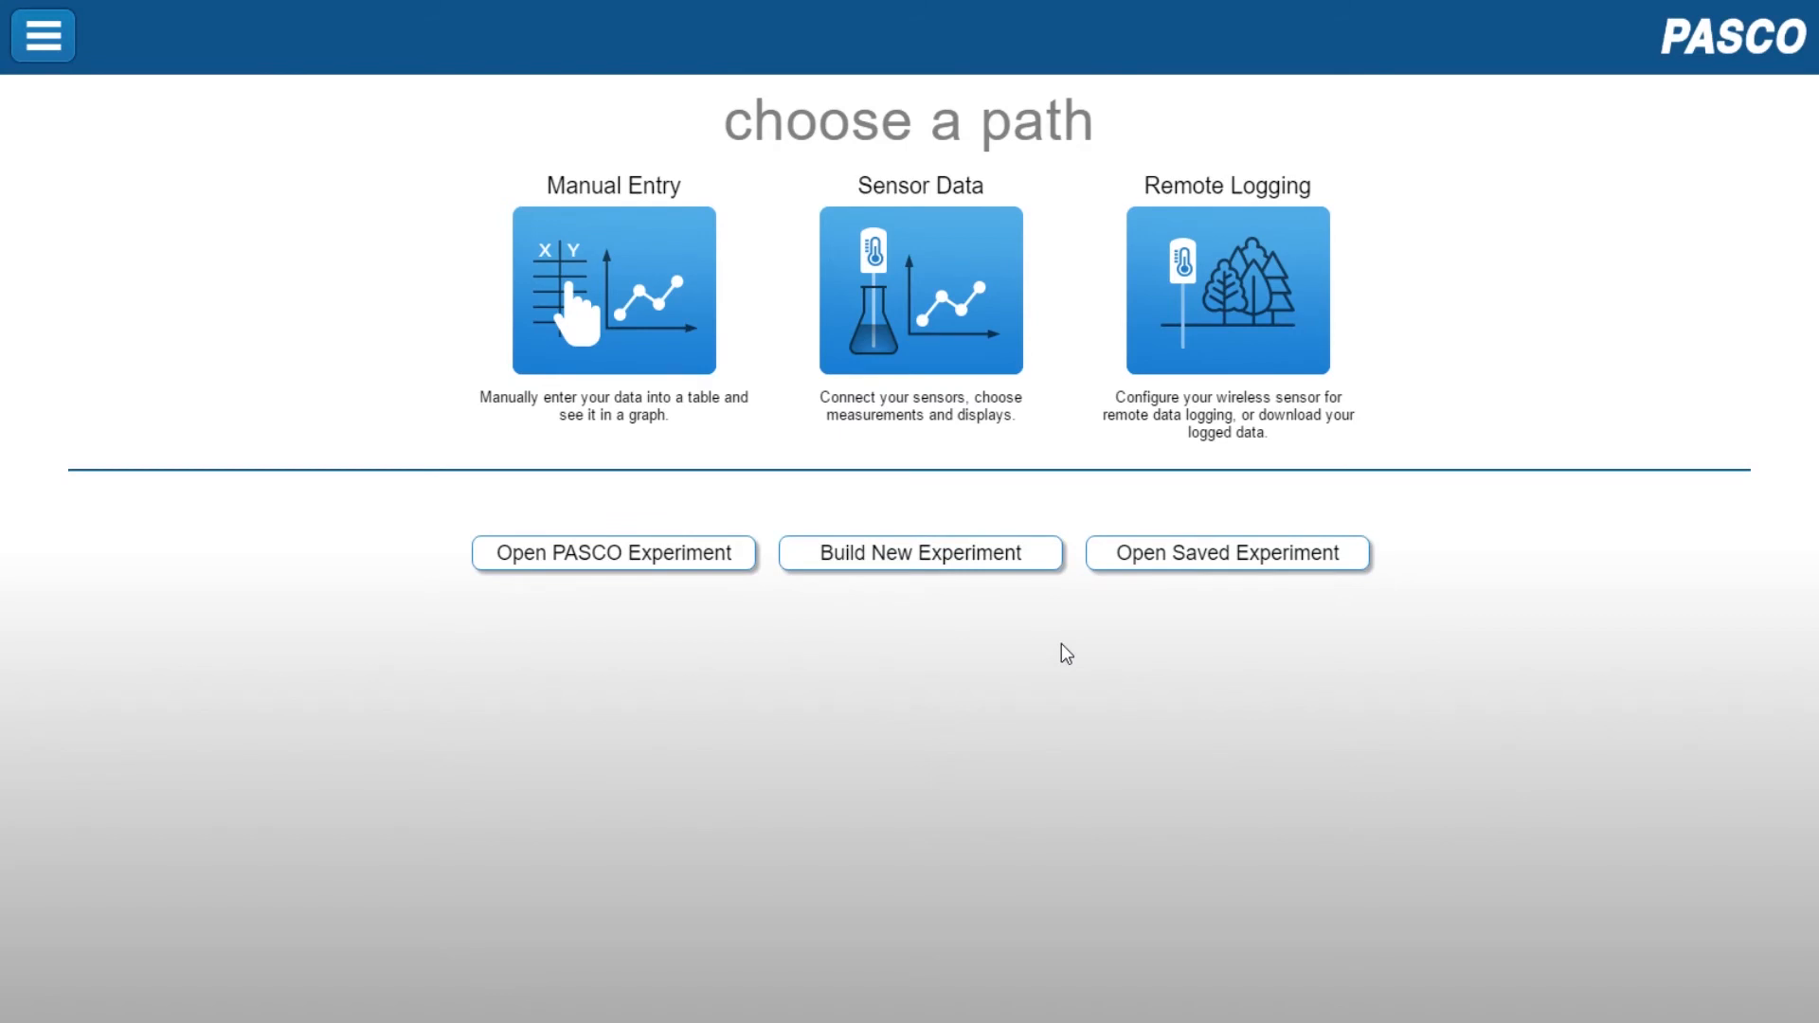
Build a new experiment with a two-pane layout holding a table and a graph
{"action": "left_click", "coordinate": [927, 559]}
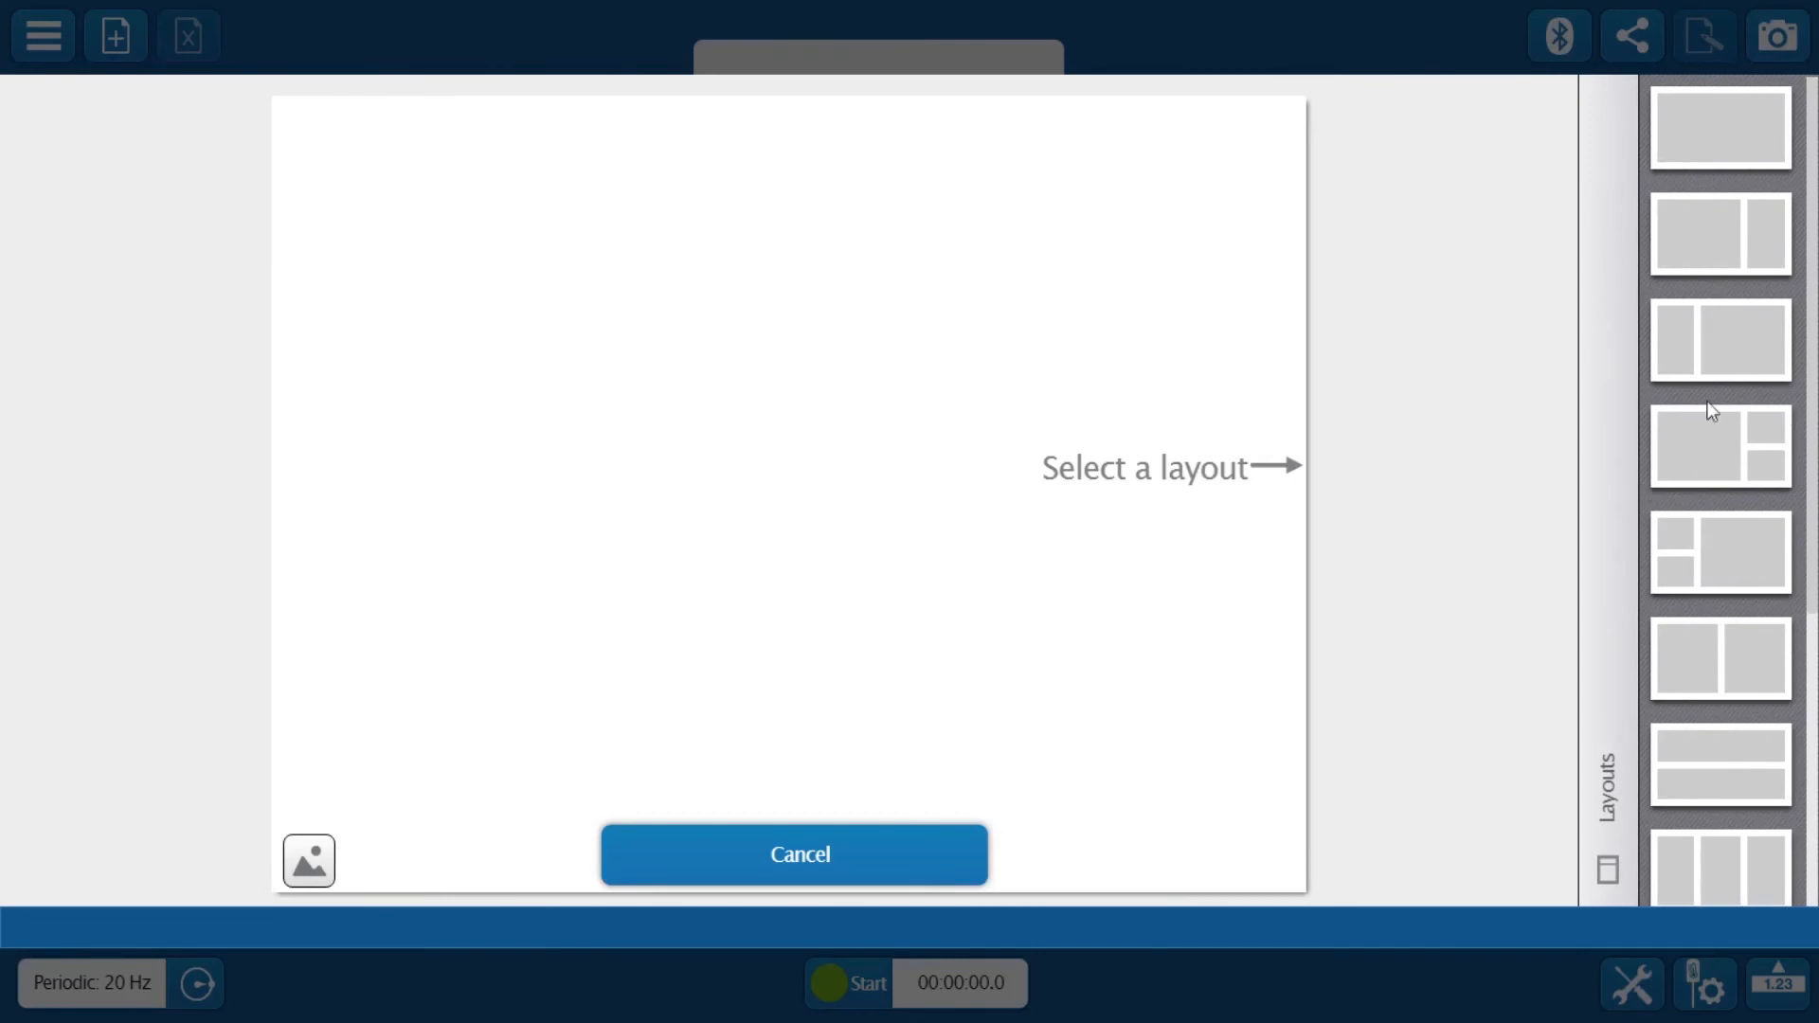
{"action": "left_click", "coordinate": [1708, 339]}
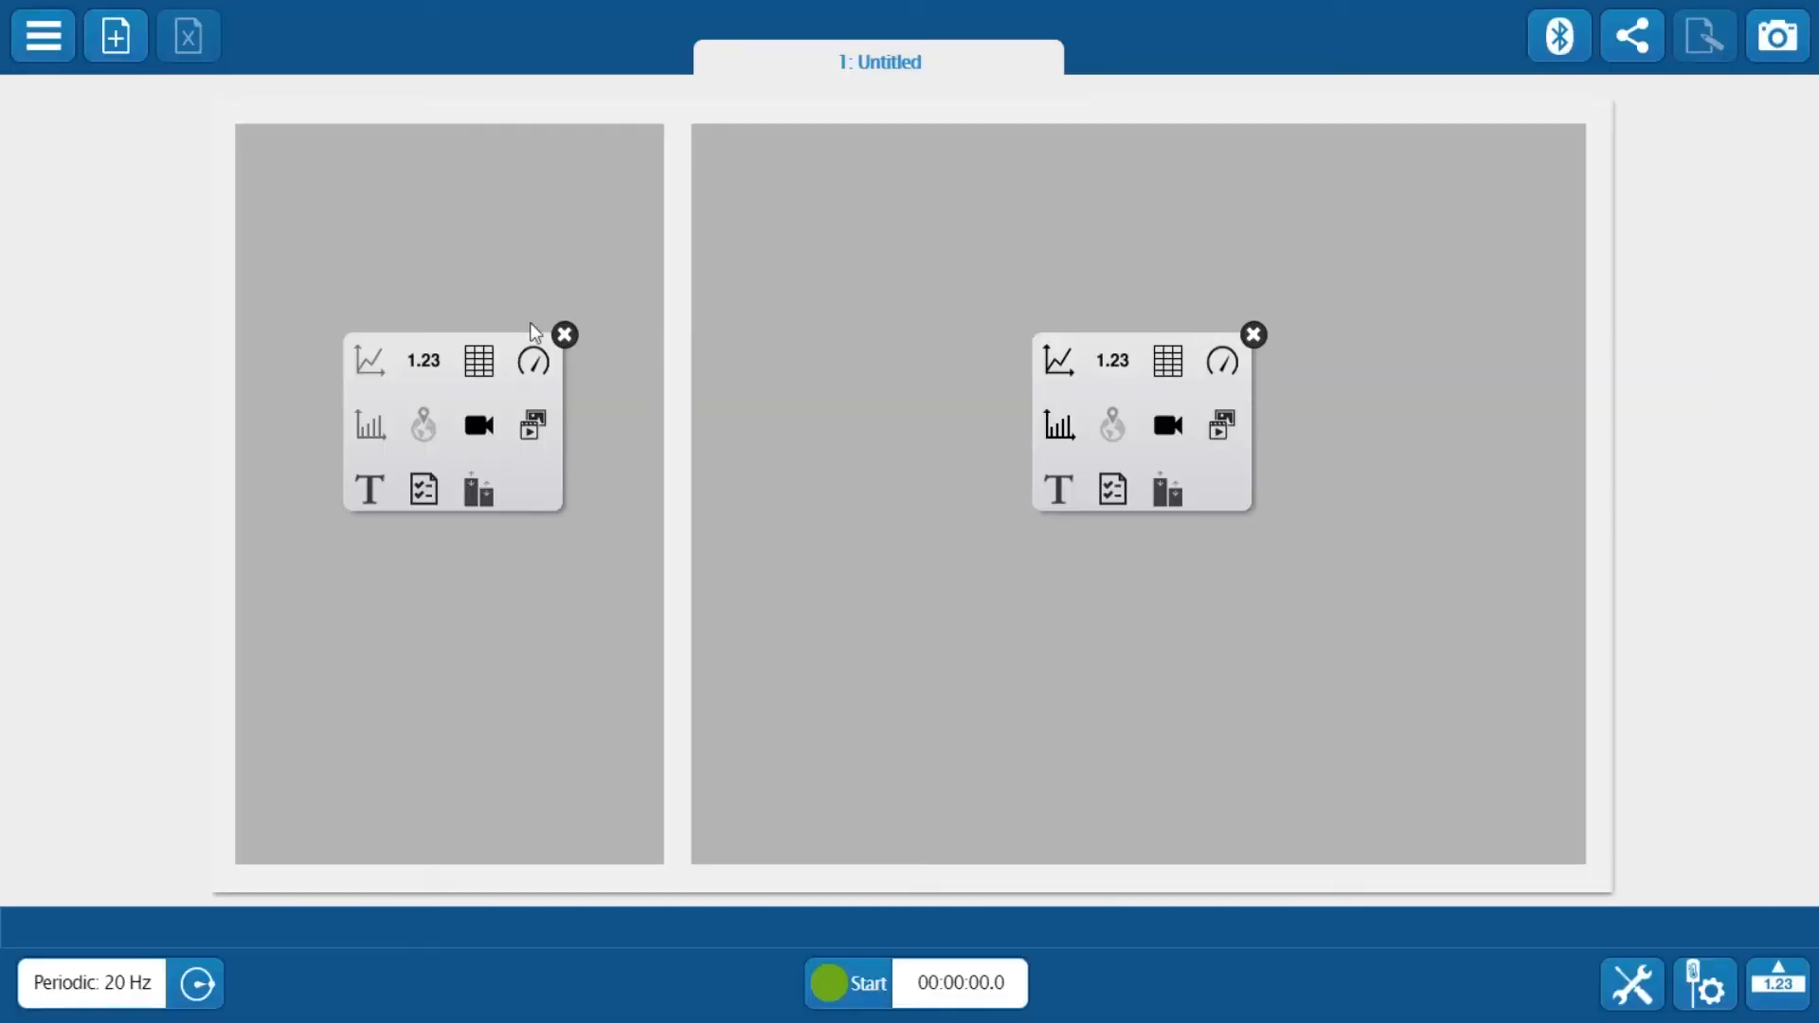
{"action": "left_click", "coordinate": [477, 360]}
{"action": "left_click", "coordinate": [1059, 361]}
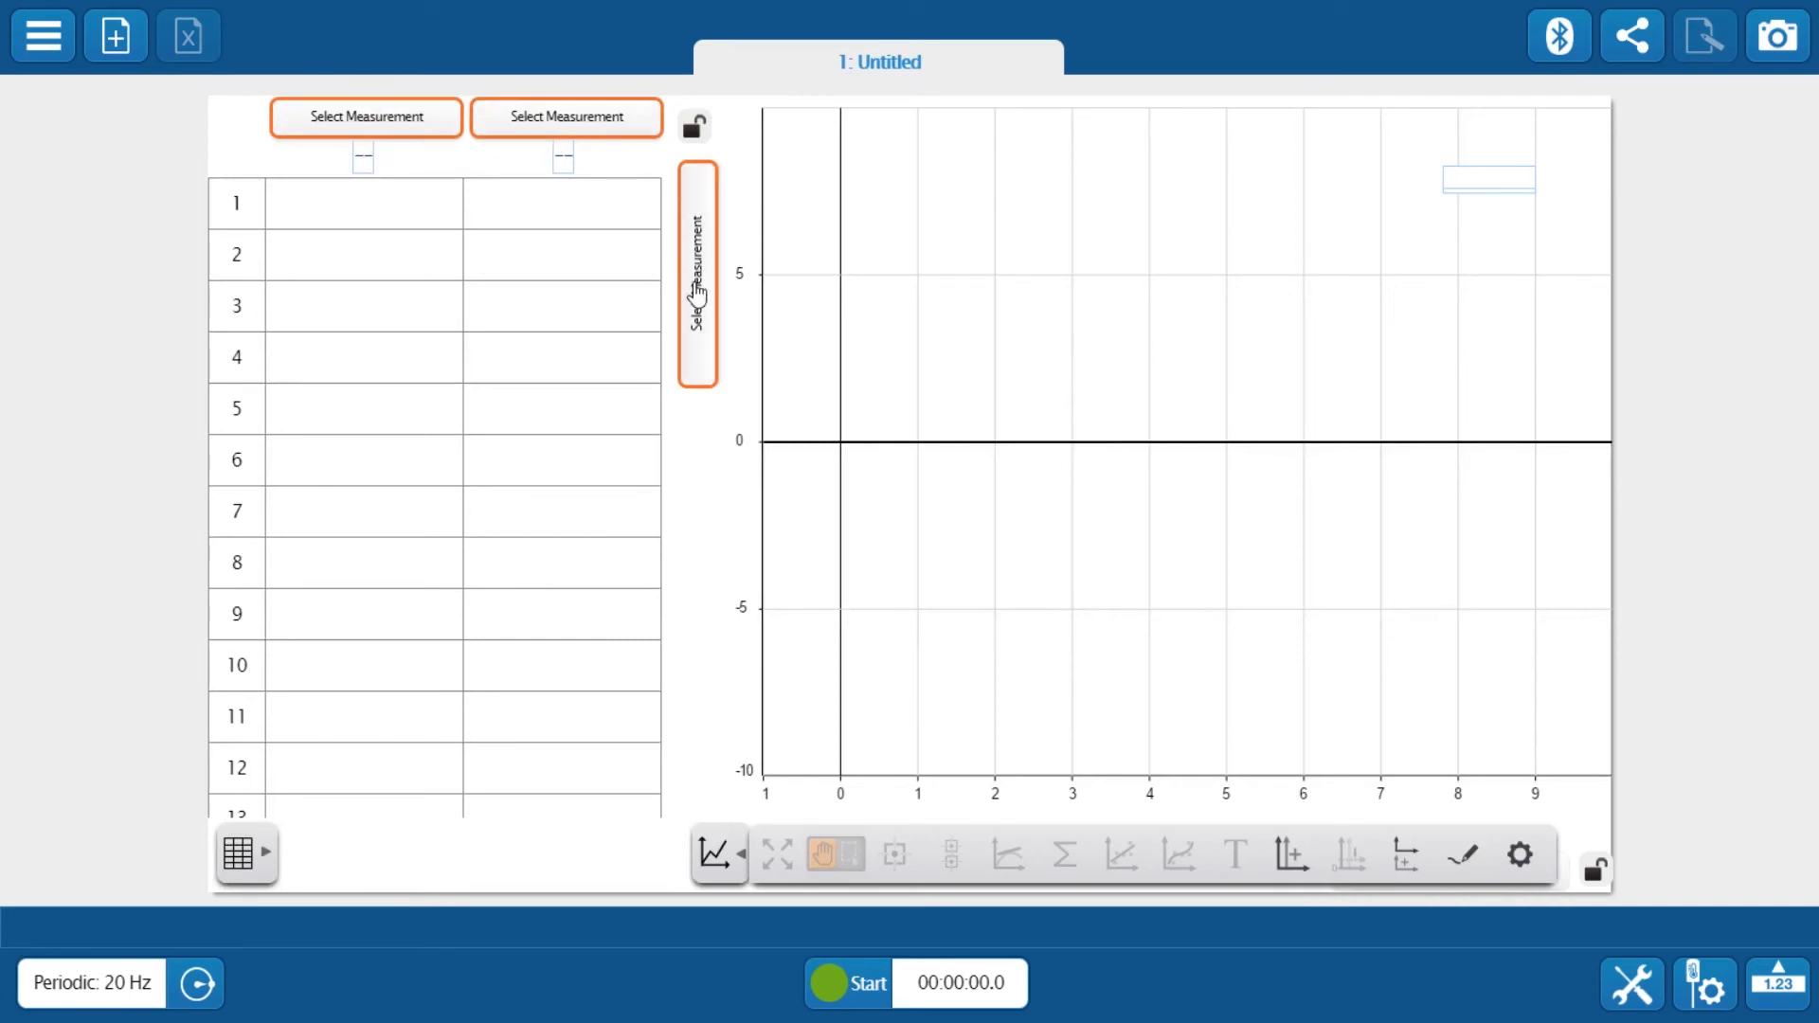
Check the connected wireless pressure sensor and open the hardware setup
{"action": "left_click", "coordinate": [1561, 40]}
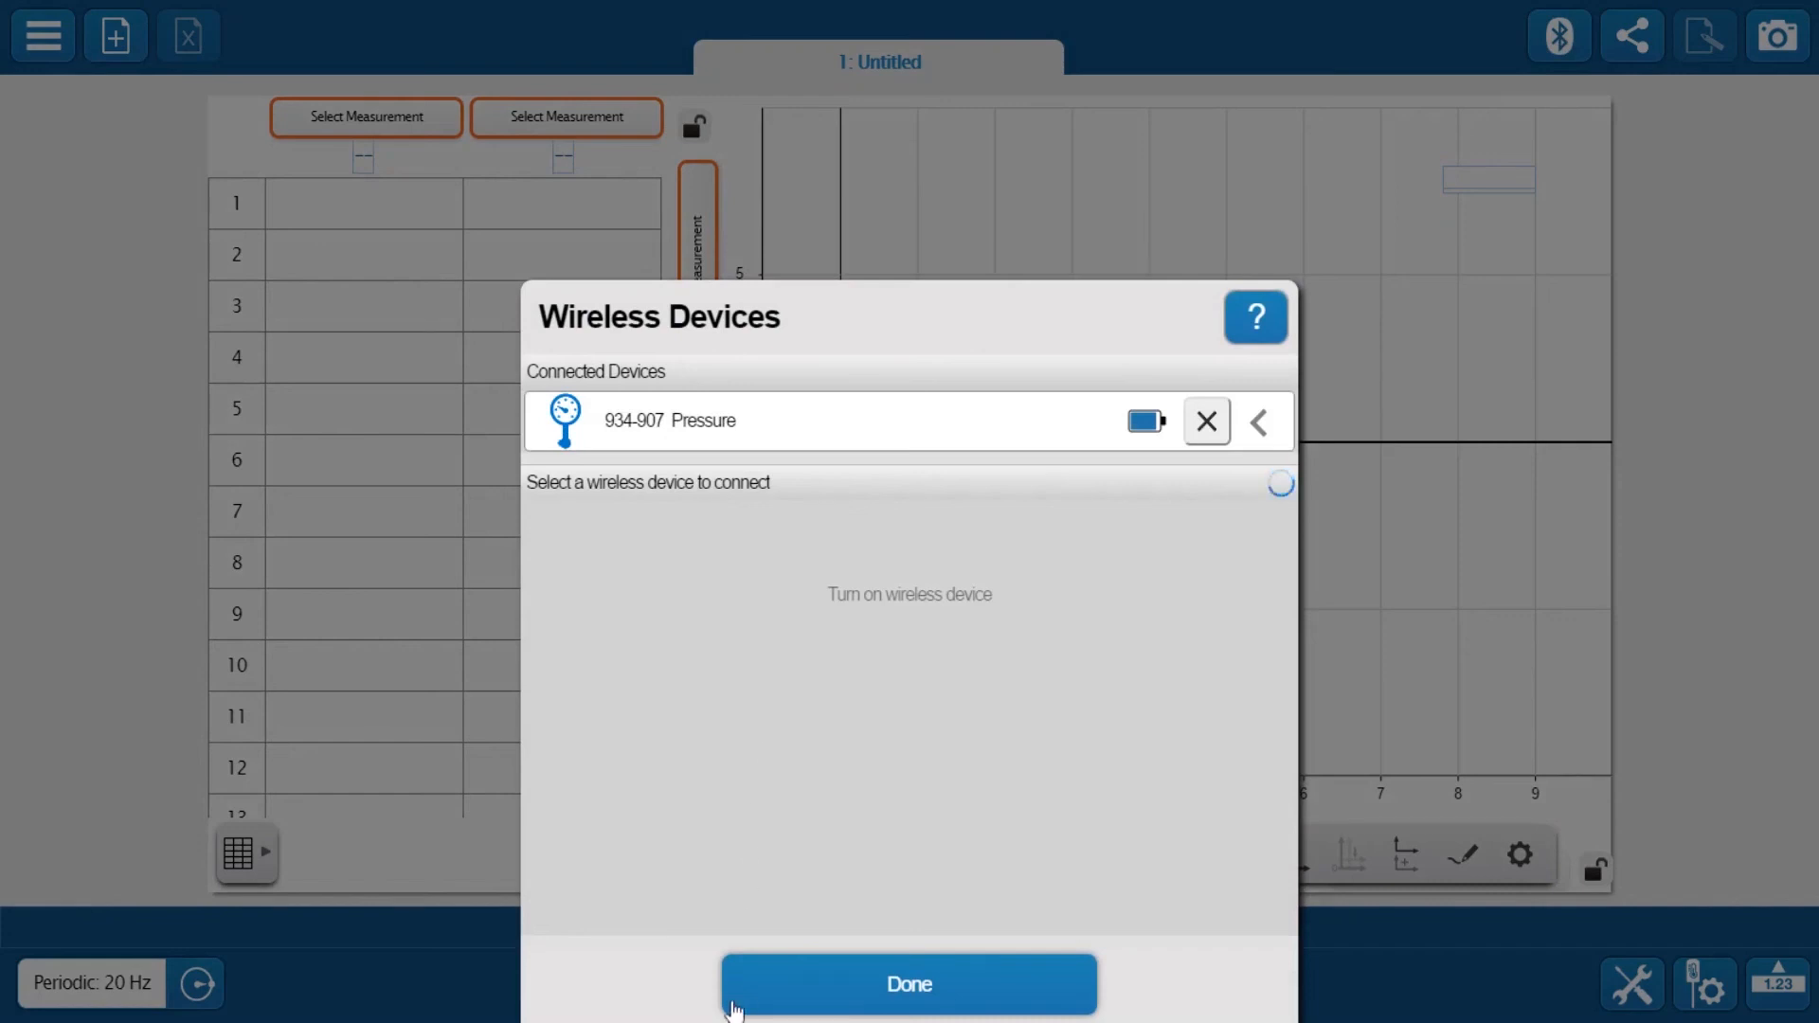
{"action": "left_click", "coordinate": [784, 986]}
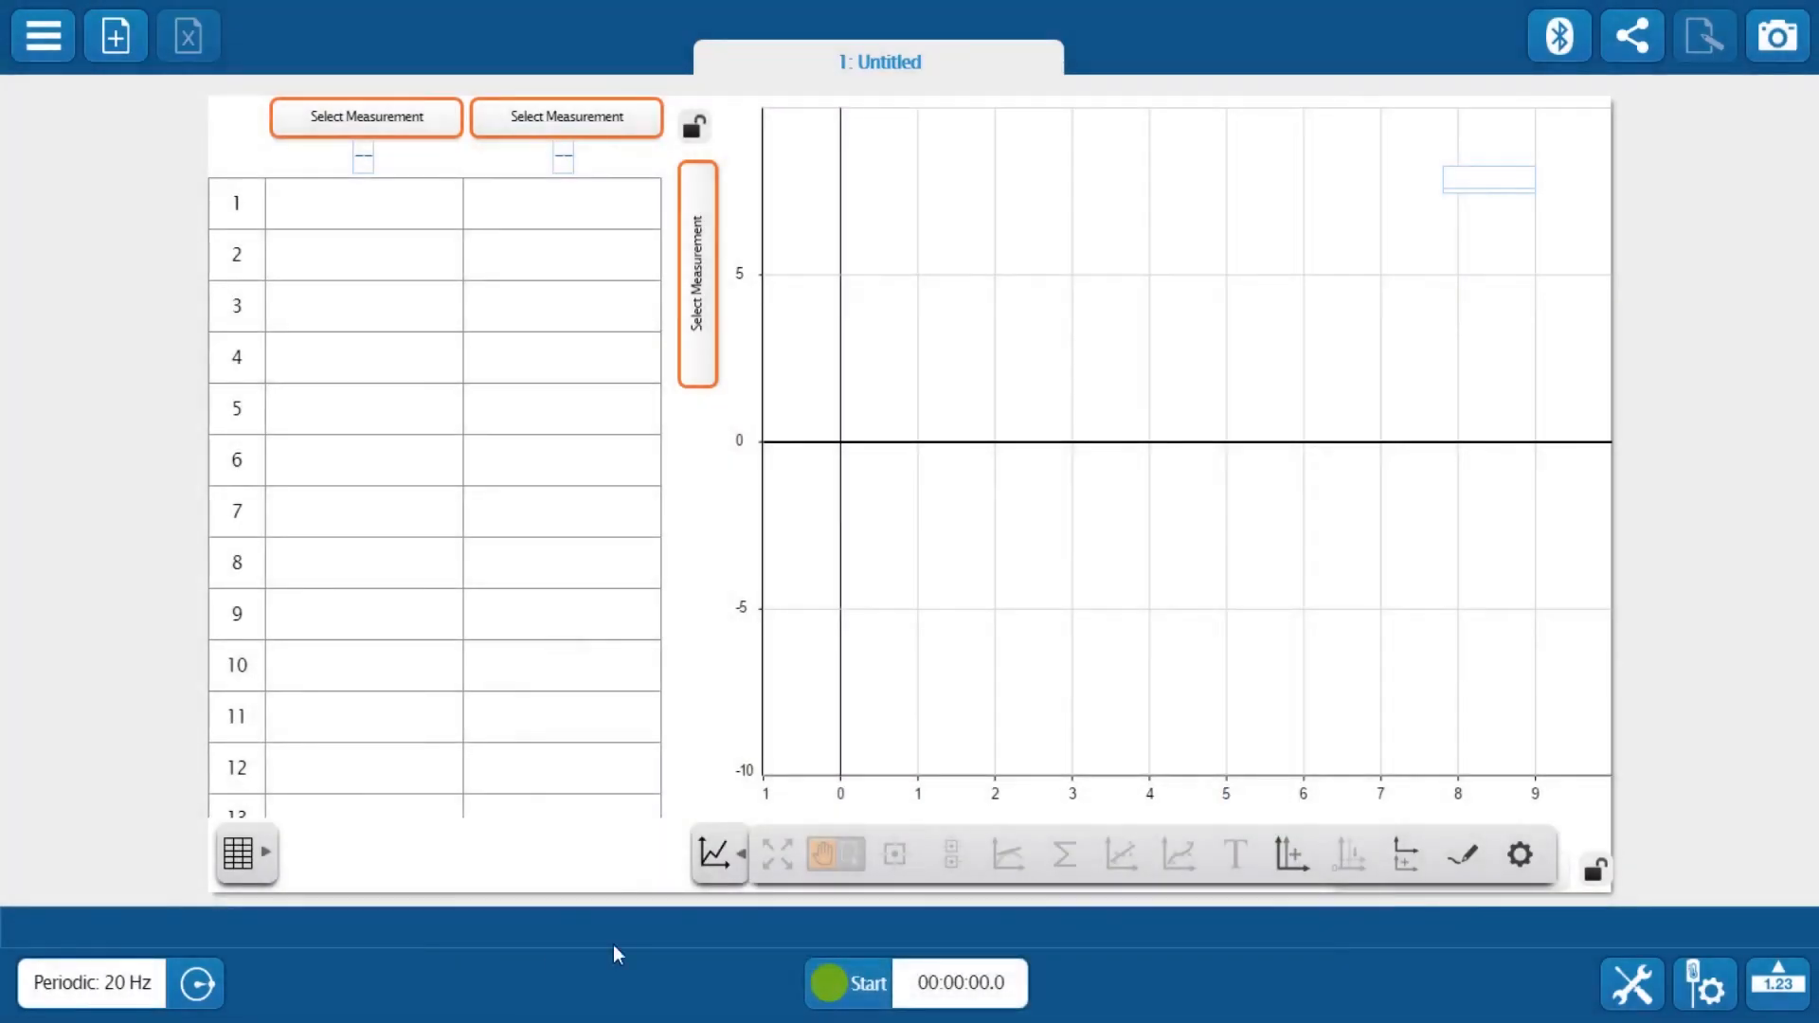
{"action": "left_click", "coordinate": [1706, 990]}
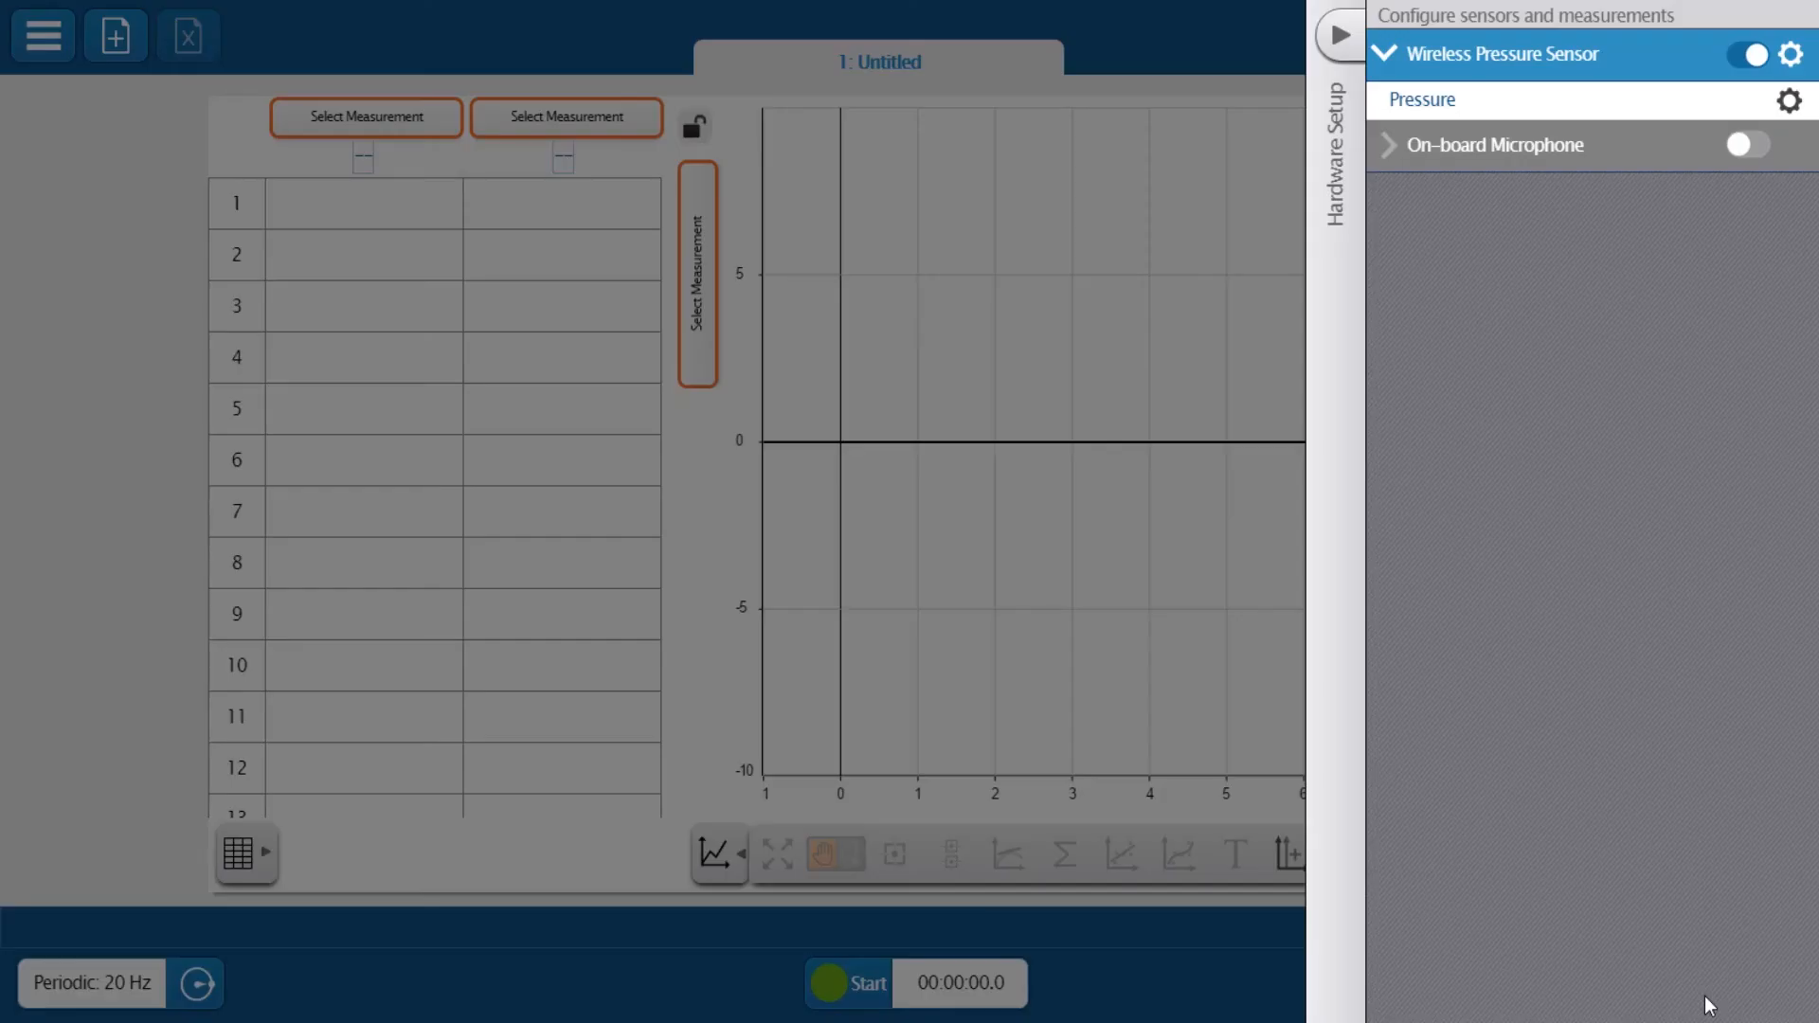